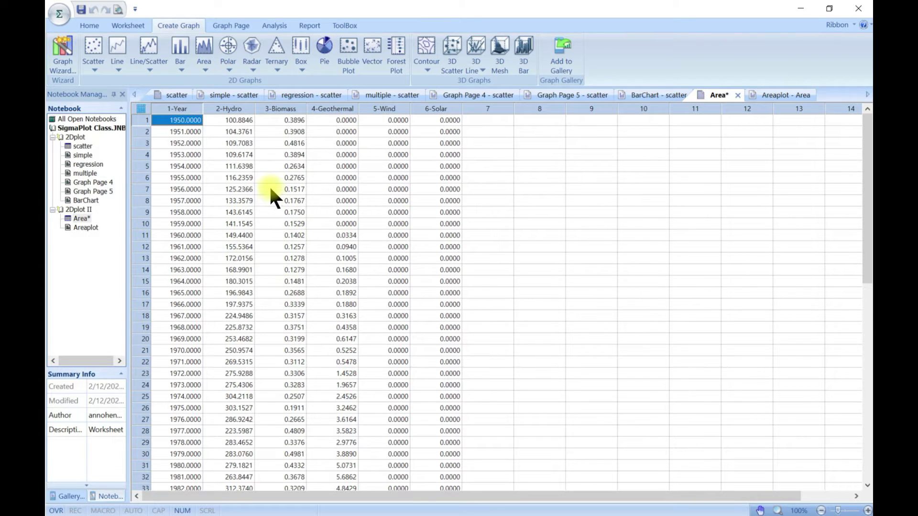
Start a basic area graph from the worksheet, choosing XY Pair as the data format
left_click(204, 68)
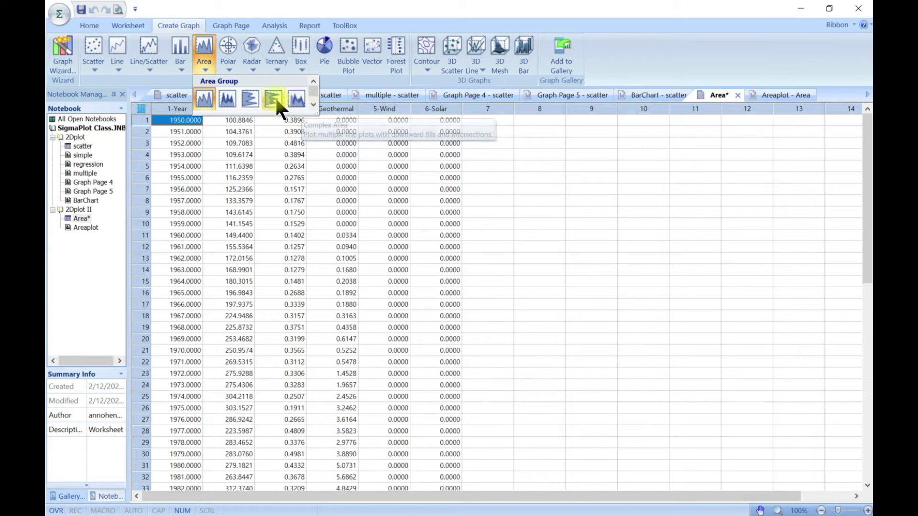
left_click(201, 101)
left_click_drag(360, 369, 321, 123)
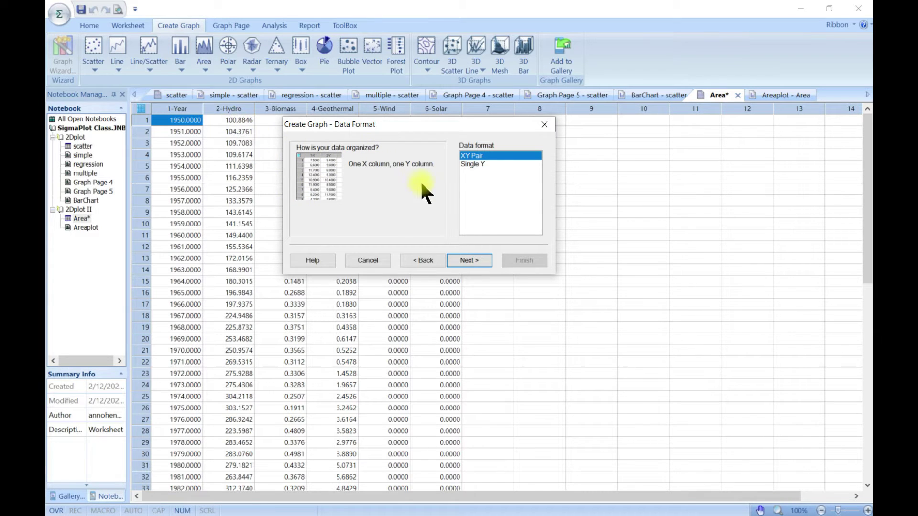
left_click(469, 168)
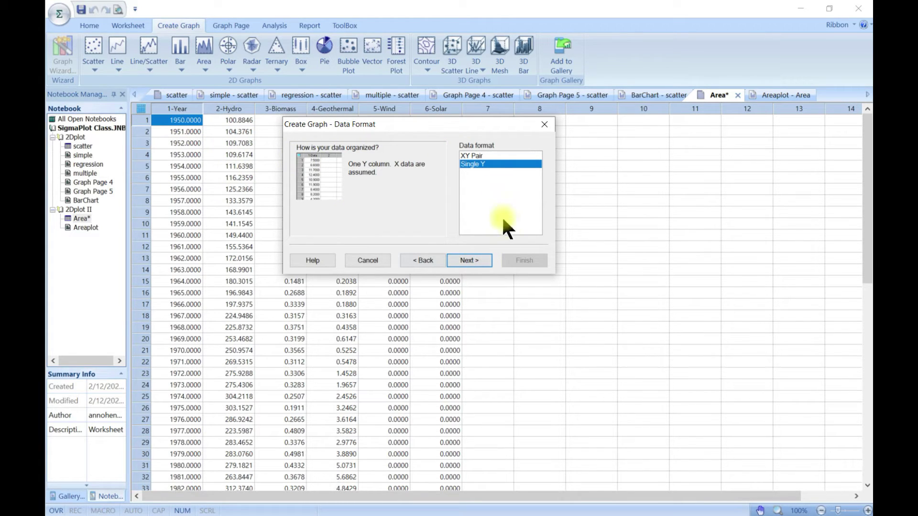
left_click(481, 155)
left_click(485, 260)
Assign 1-Year as the X data and 2-Hydro as the Y data, and finish creating the graph
left_click(535, 157)
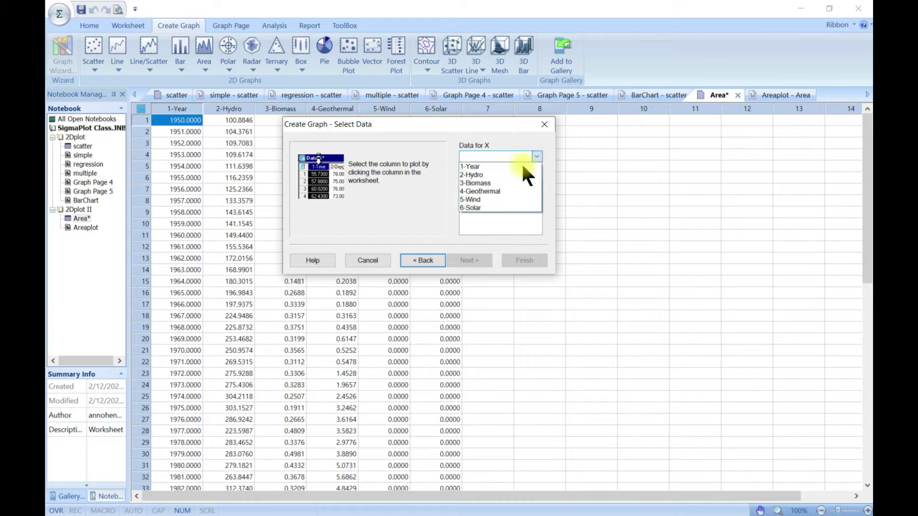
left_click(502, 167)
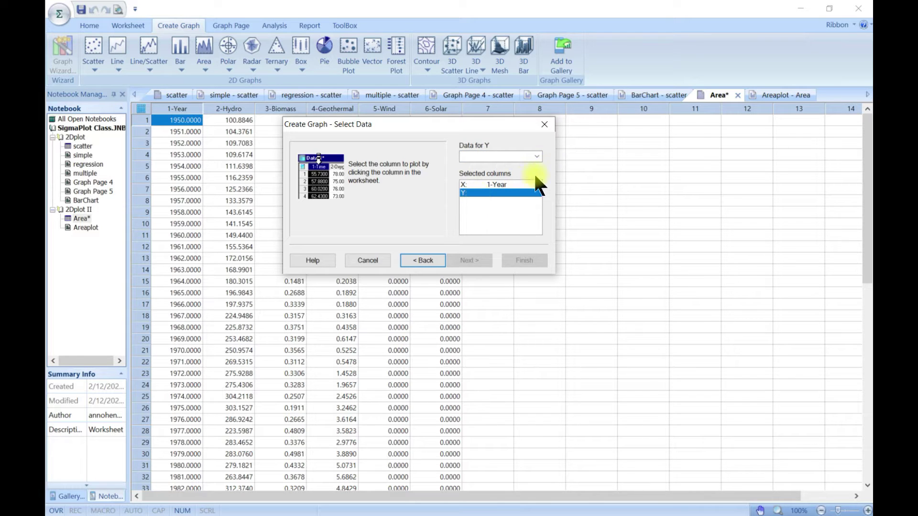
left_click(536, 155)
left_click(507, 171)
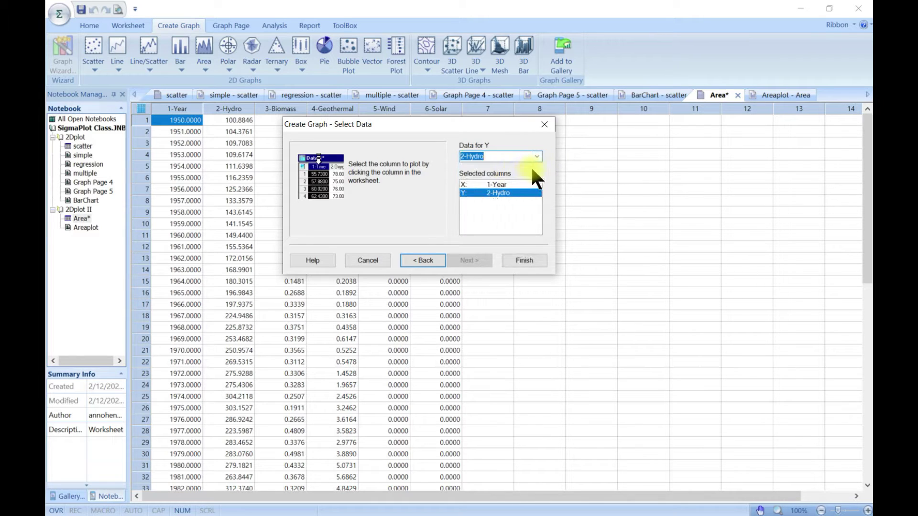
left_click(517, 258)
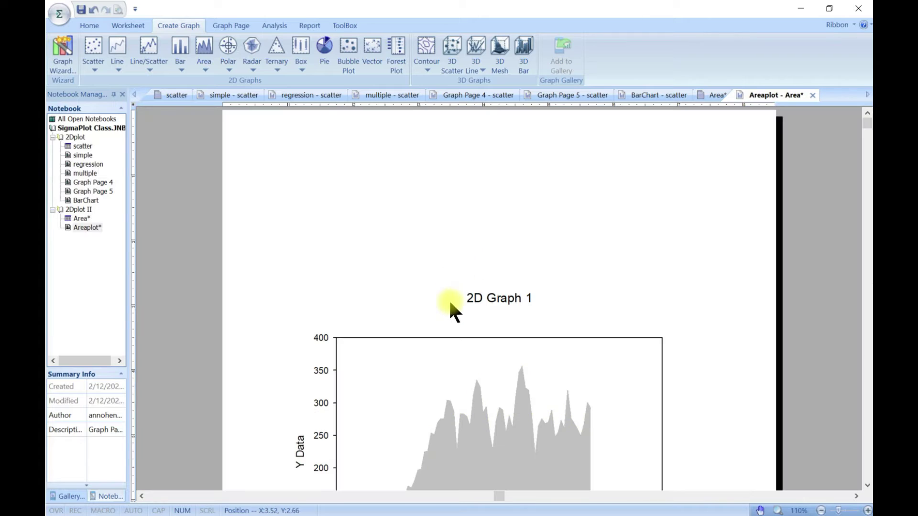
In the area plot's graph properties, set the symbol type to Crosshair and the symbol edge color to Red
scroll(478, 354, "down", 5)
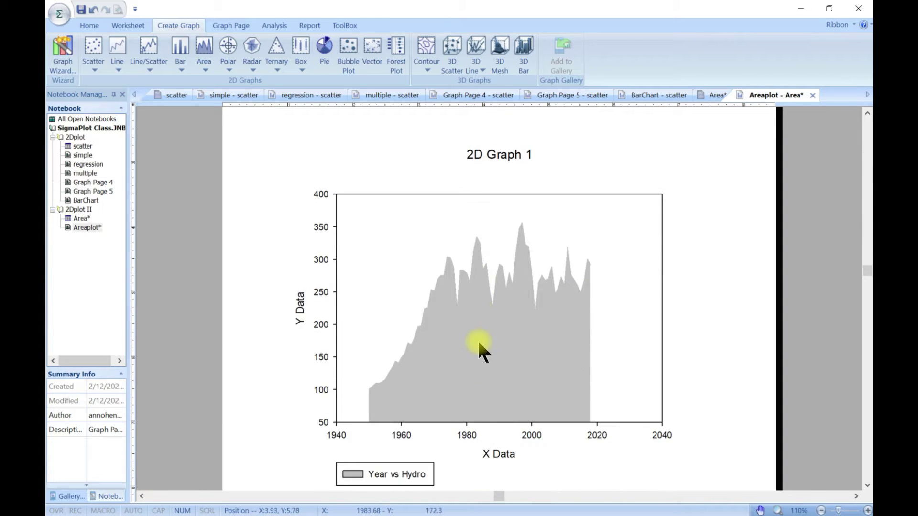
scroll(478, 340, "up", 4)
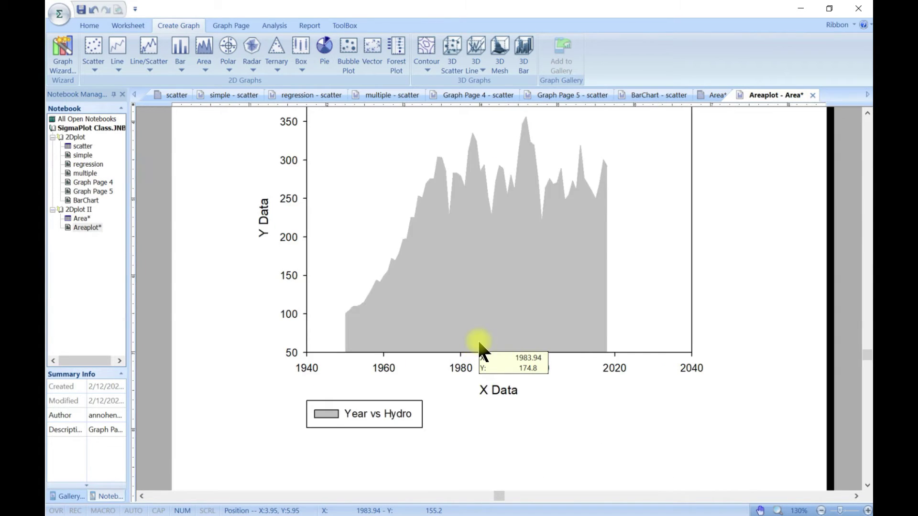
scroll(478, 340, "down", 2)
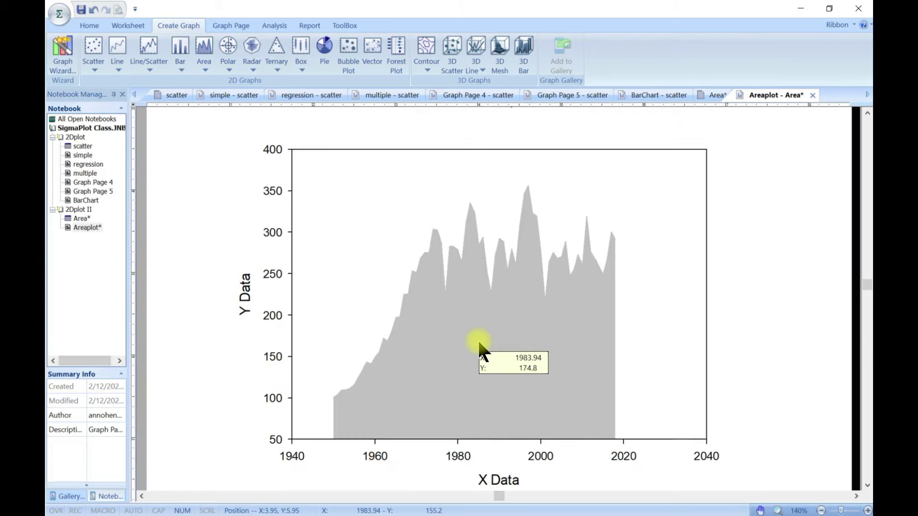
scroll(477, 339, "down", 1)
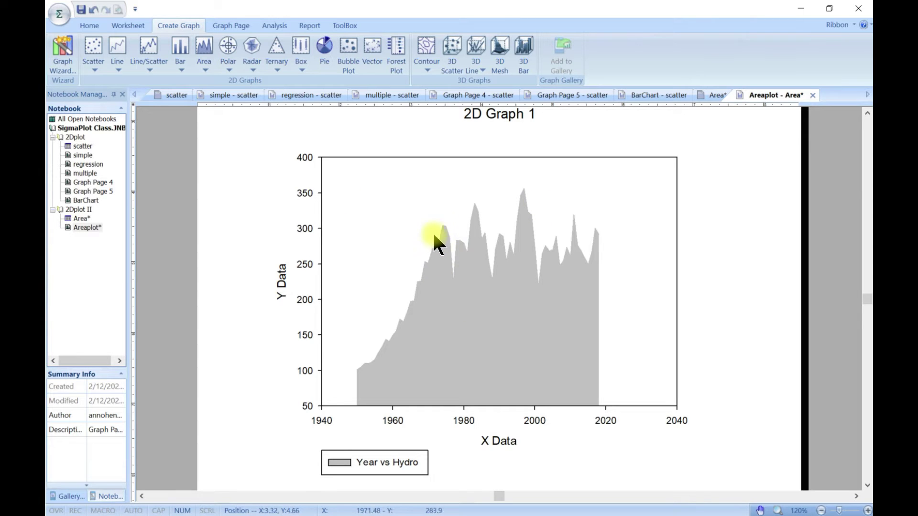
double_click(401, 206)
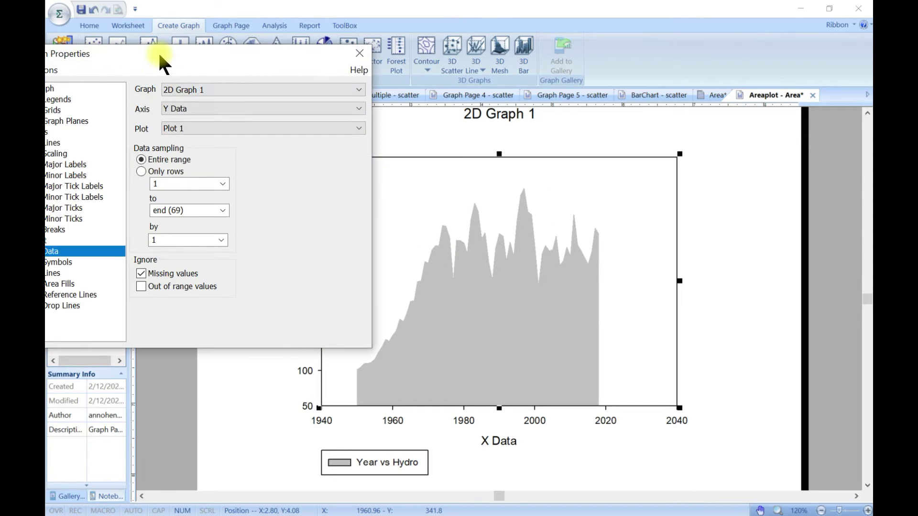
left_click_drag(158, 51, 211, 42)
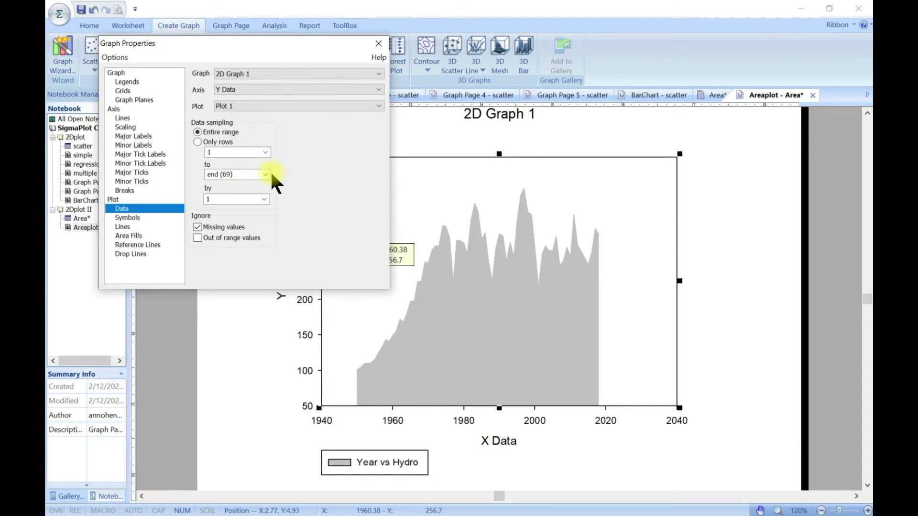
left_click(131, 218)
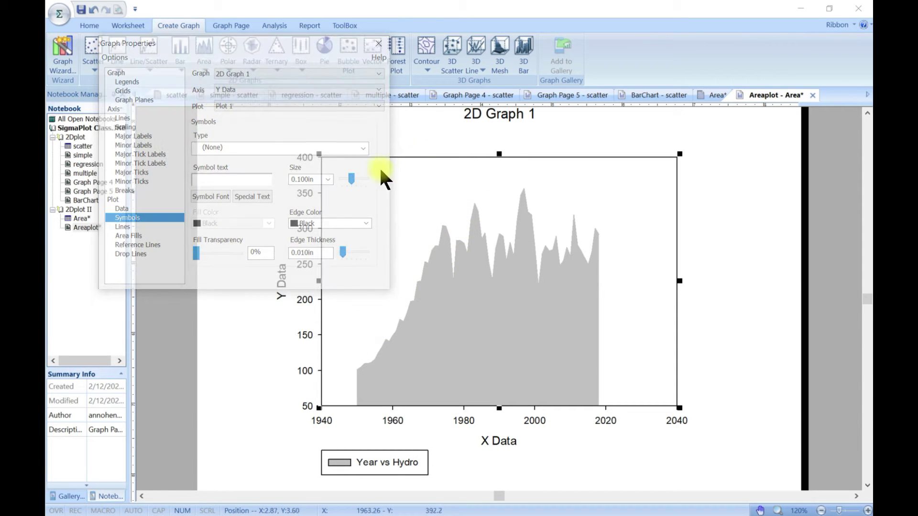
left_click(363, 148)
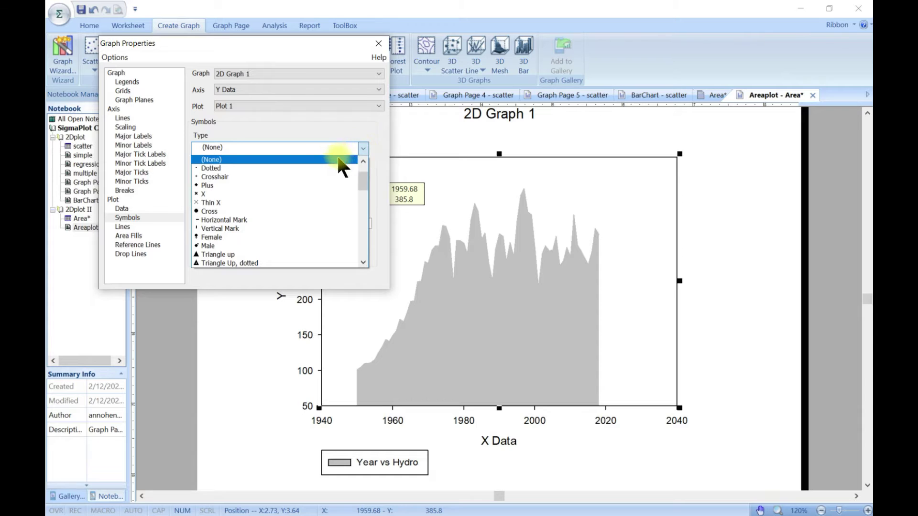
left_click(281, 177)
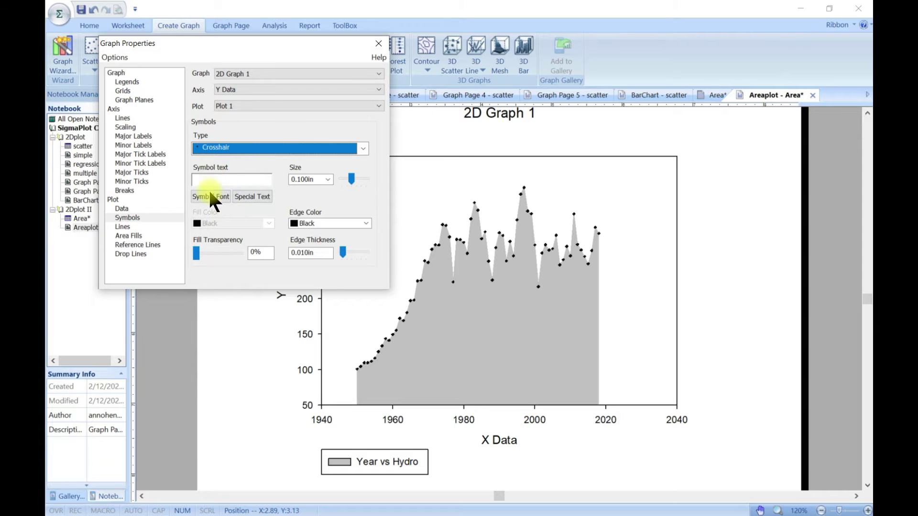
left_click(367, 223)
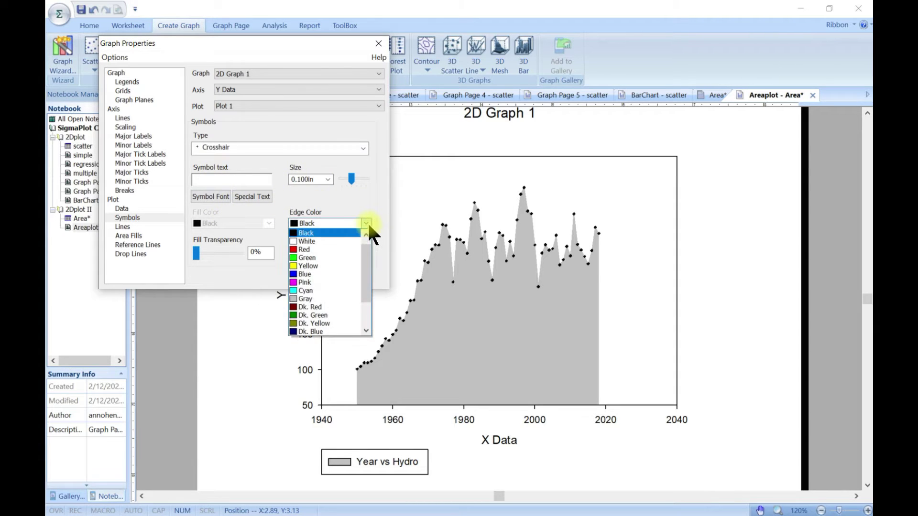
left_click(342, 251)
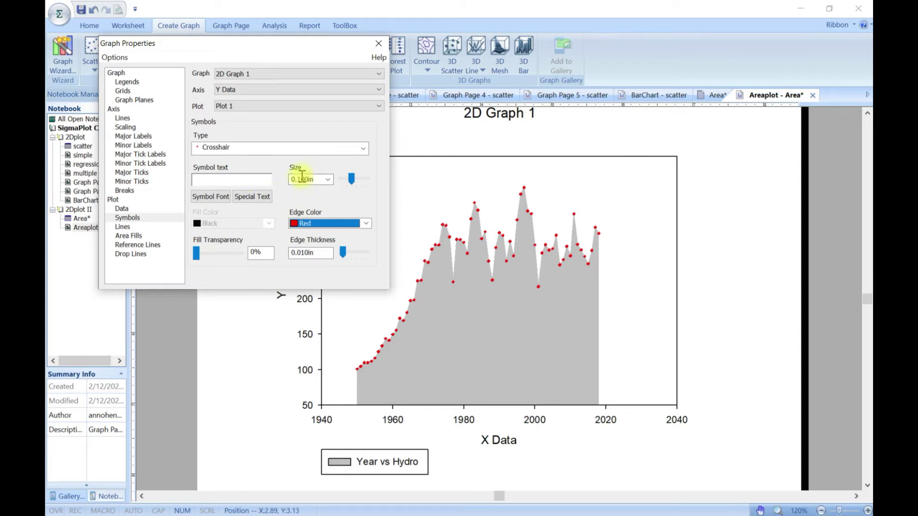
Format the plot line as blue, Medium Dash, with a thickness of 0.025in
left_click(117, 228)
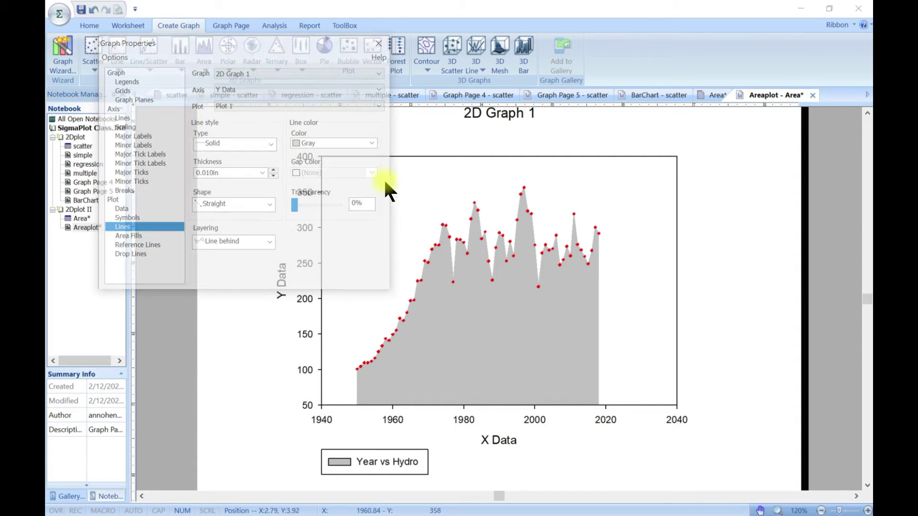
left_click(370, 142)
left_click(344, 152)
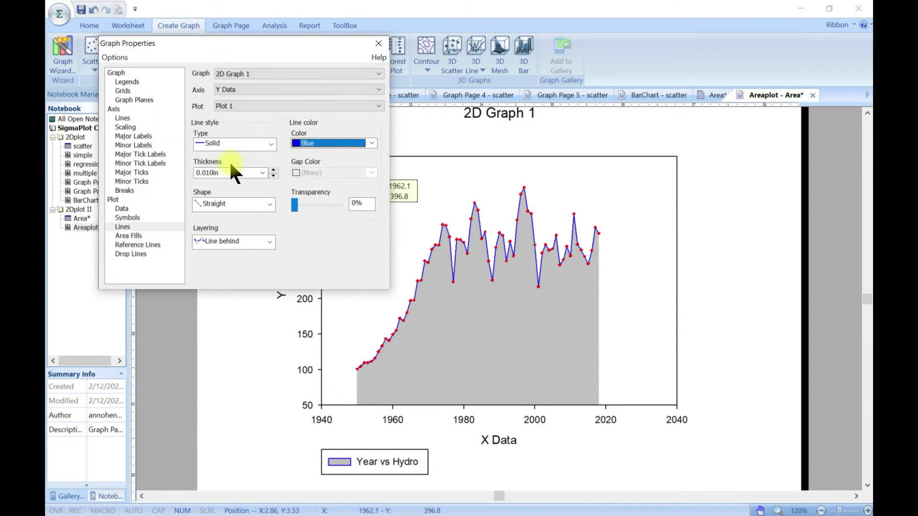
left_click(271, 144)
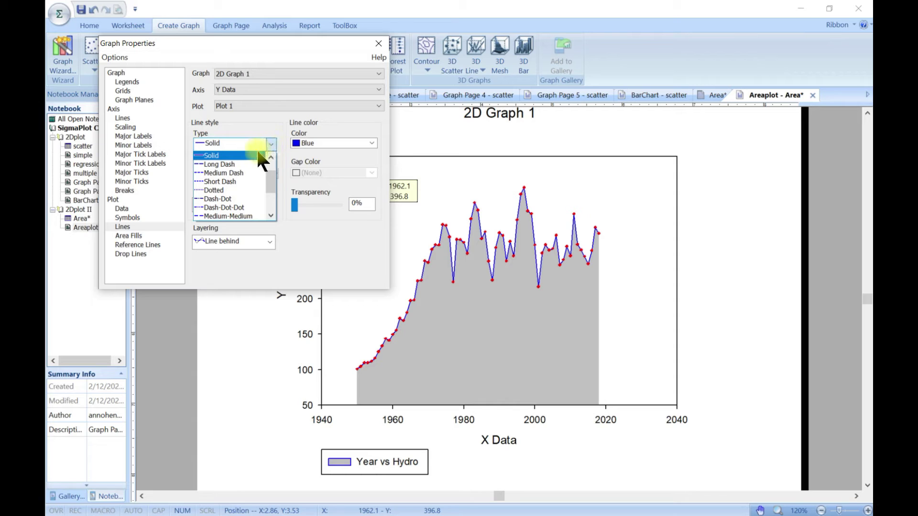
left_click(235, 171)
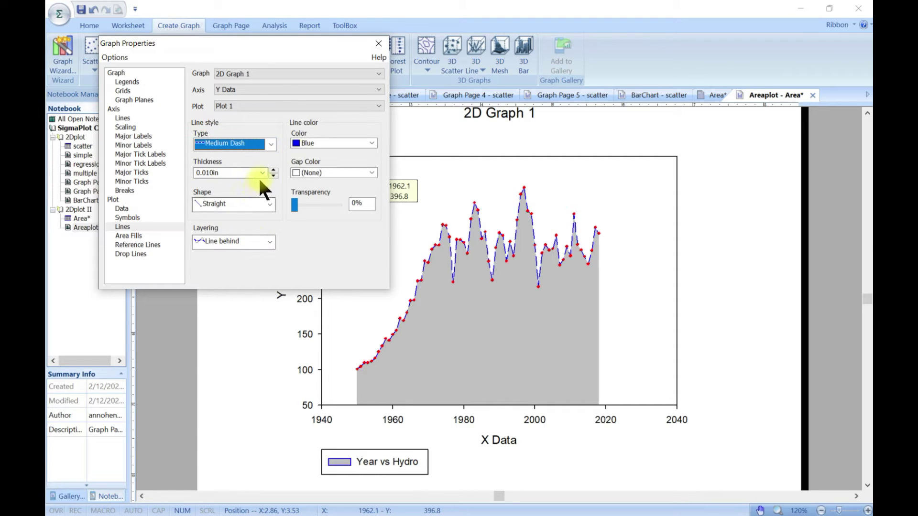
left_click(273, 170)
left_click(273, 170)
left_click(273, 170)
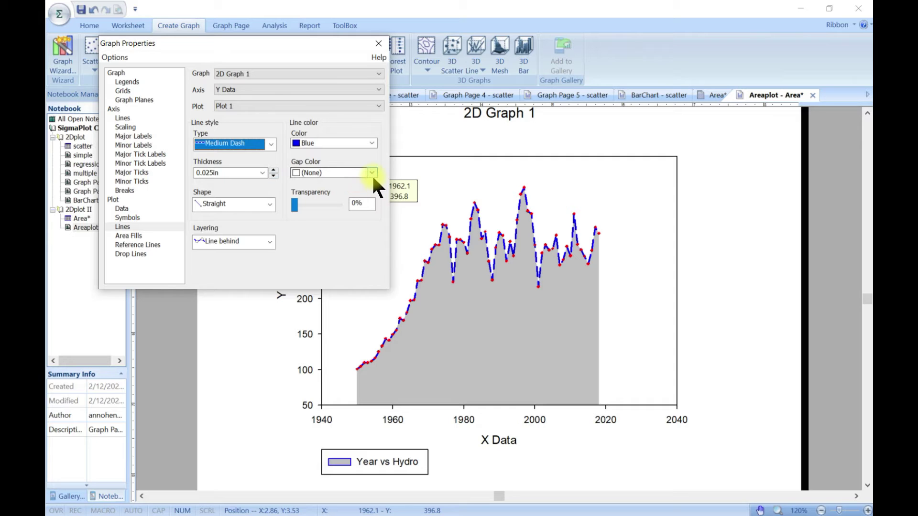
Set the plot line's gap color to Dk. Red and its shape to Smoothed (Spline)
left_click(372, 173)
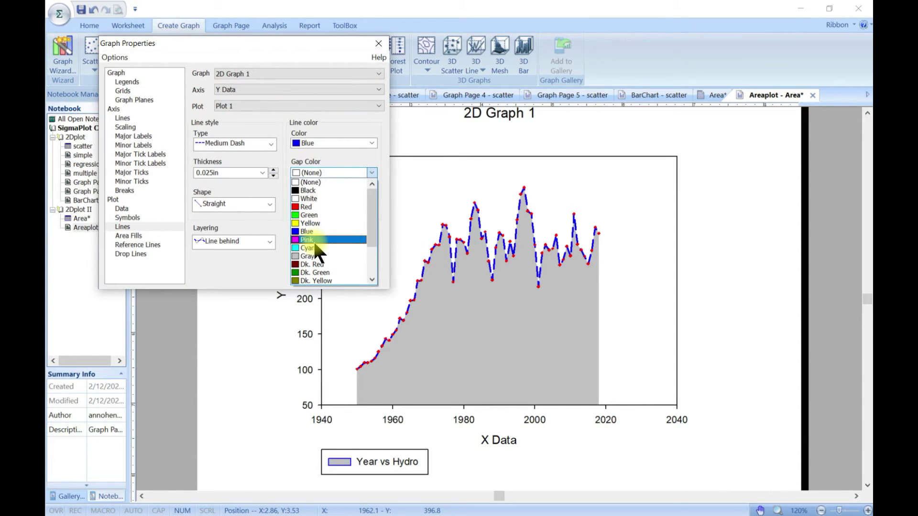
left_click(314, 263)
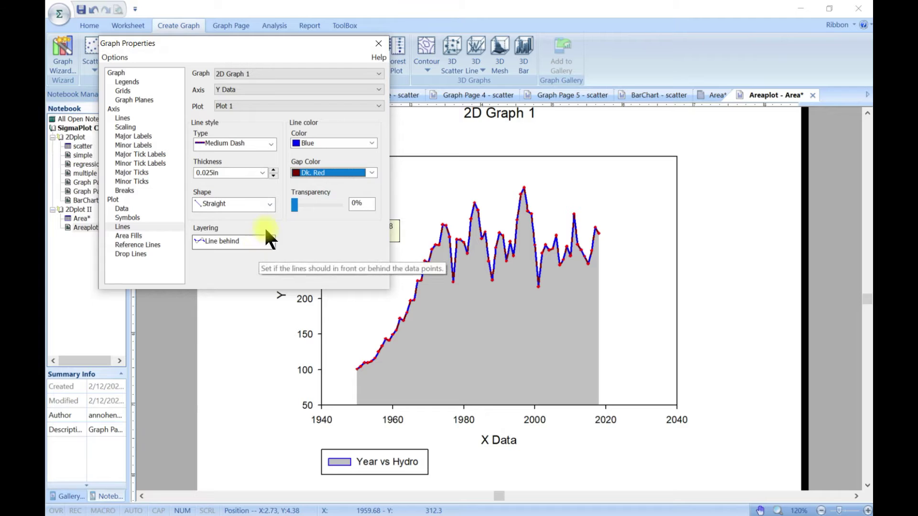
left_click(268, 204)
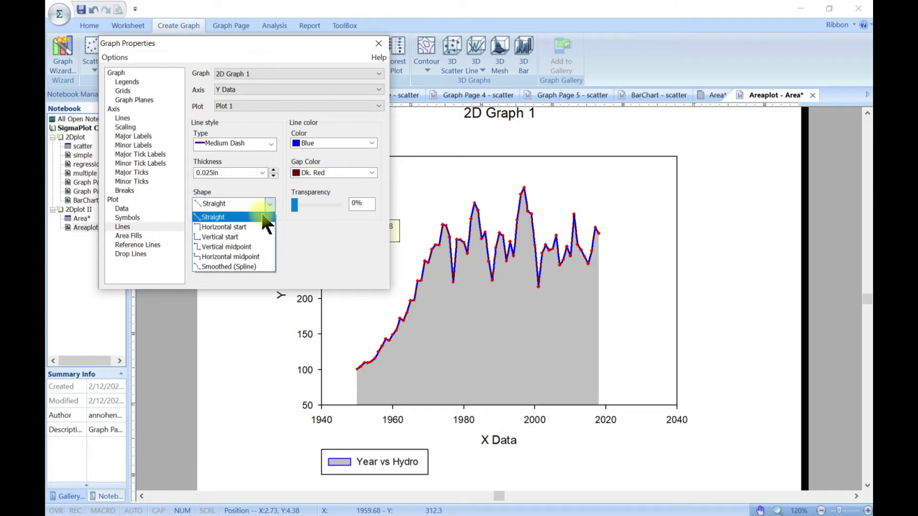
left_click(230, 267)
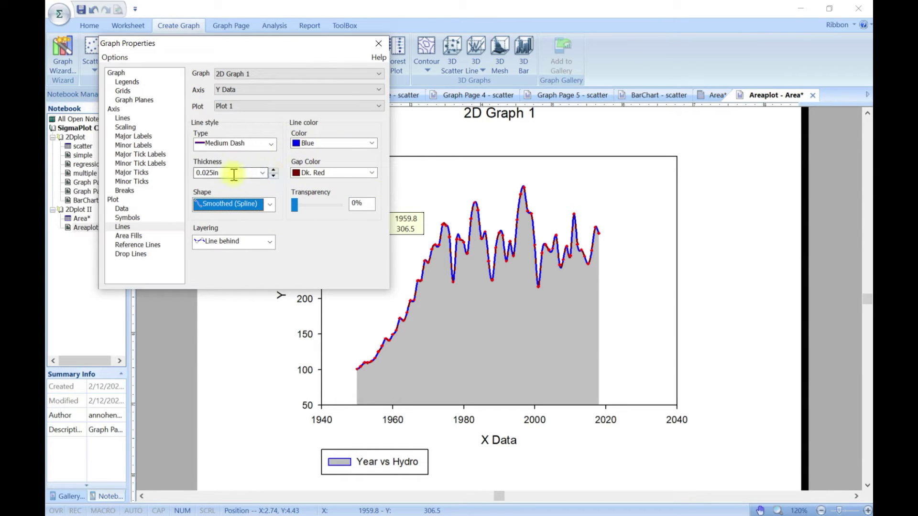
Set the plot's area fill color to Pink
left_click(132, 237)
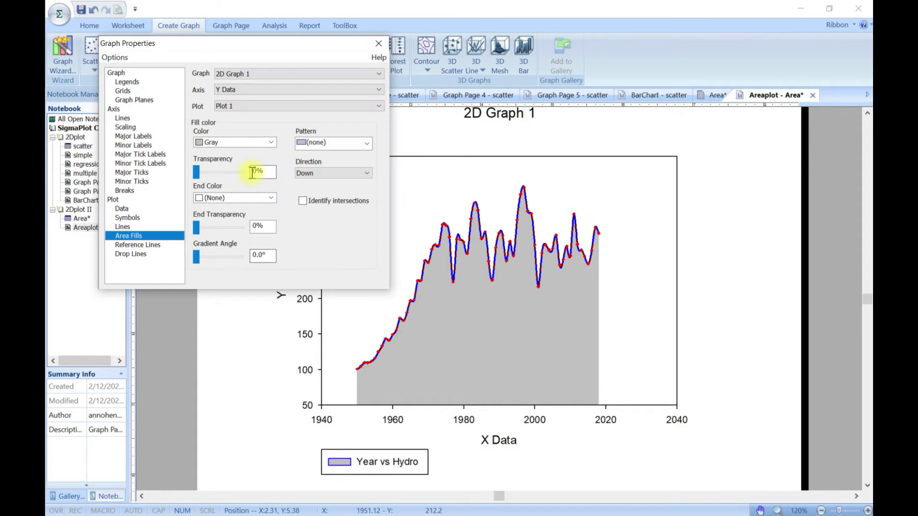
left_click(271, 142)
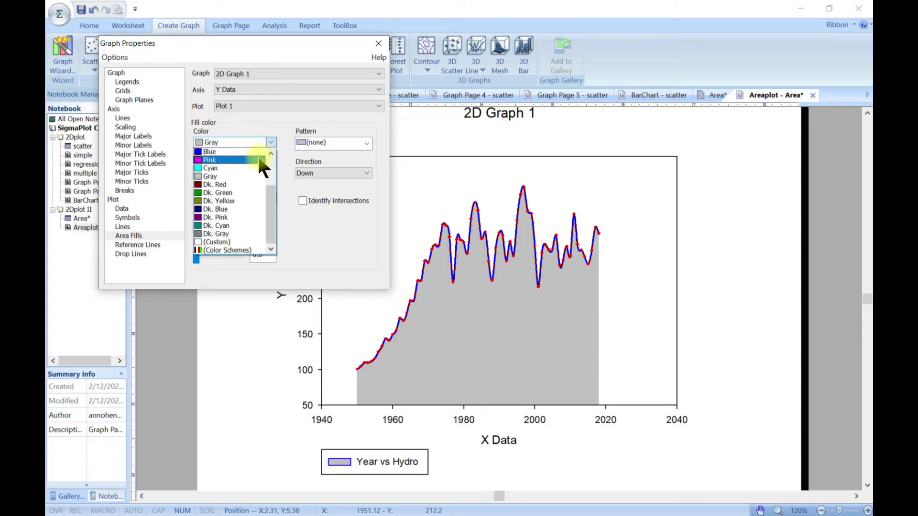
left_click(258, 159)
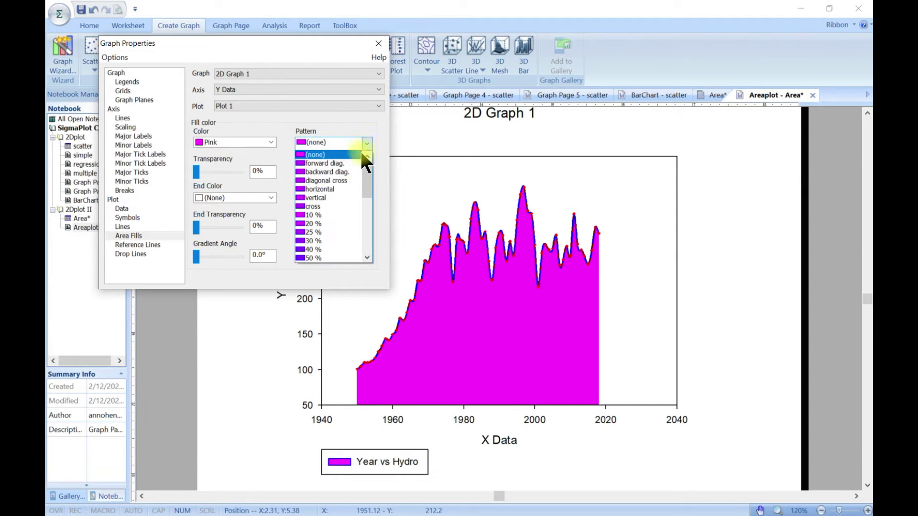
Try several patterns on the area fill, including vertical, Confetti and 70 %
left_click(341, 197)
left_click(366, 143)
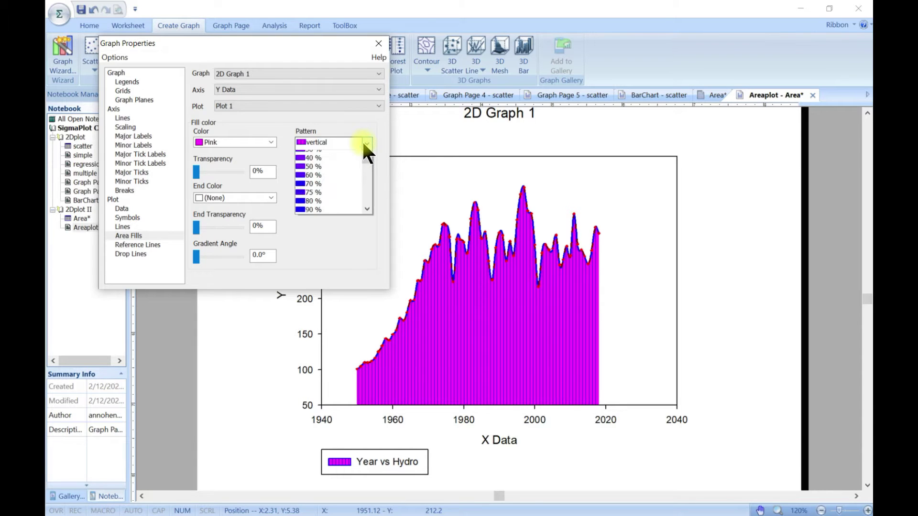
scroll(341, 192, "down", 6)
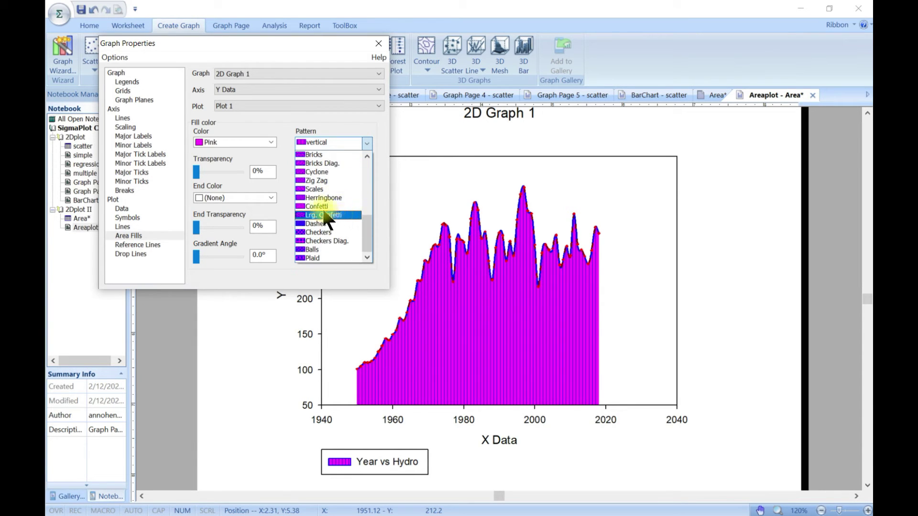
left_click(321, 207)
left_click(363, 142)
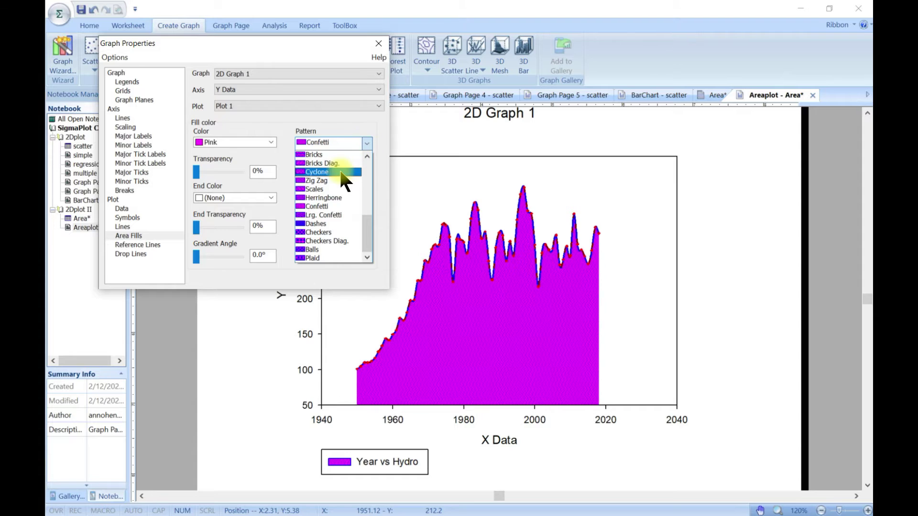
left_click(339, 168)
left_click(364, 143)
scroll(352, 149, "up", 5)
left_click(331, 183)
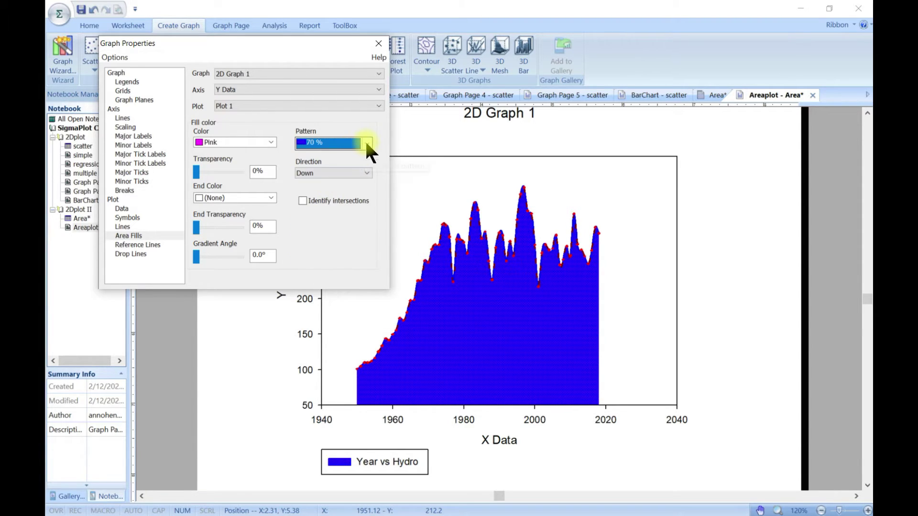
Apply the cross pattern to the area fill
left_click(365, 142)
left_click(342, 163)
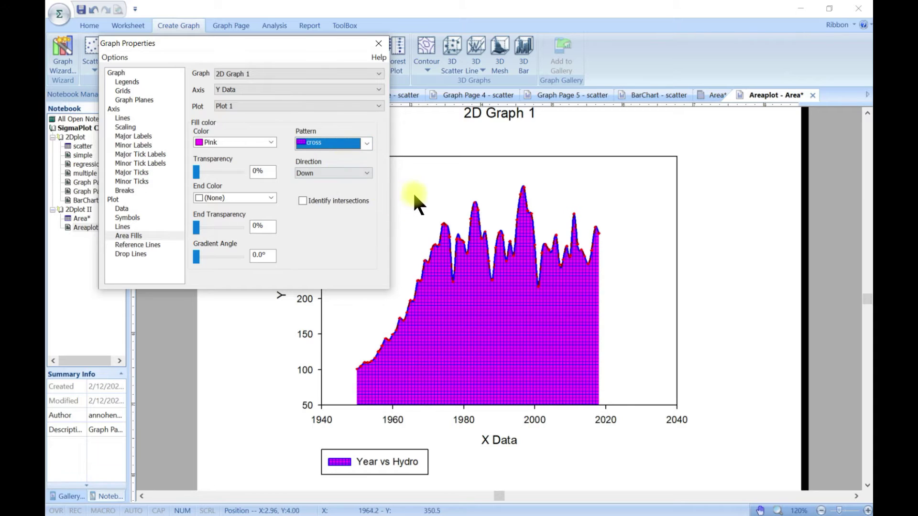
Try the Up, Left and Right area fill directions, return to Down, and toggle intersection identification on and off
left_click(357, 171)
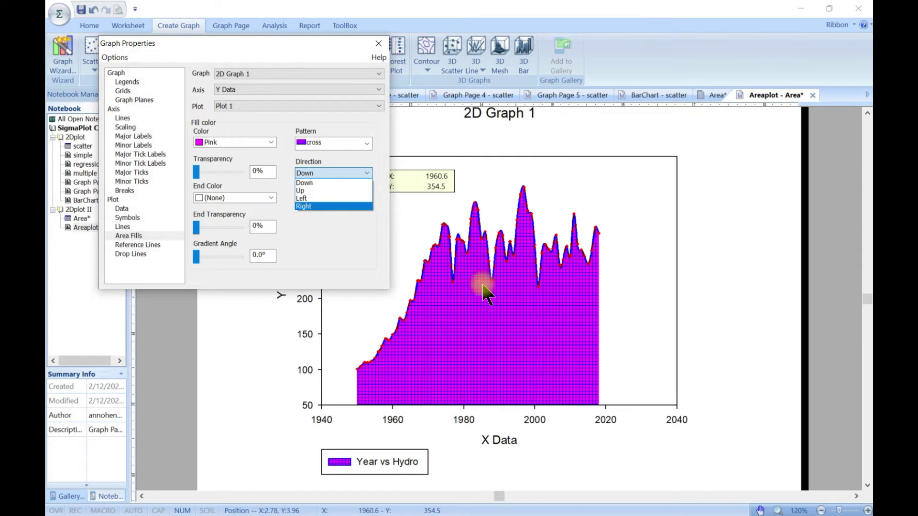
left_click(323, 191)
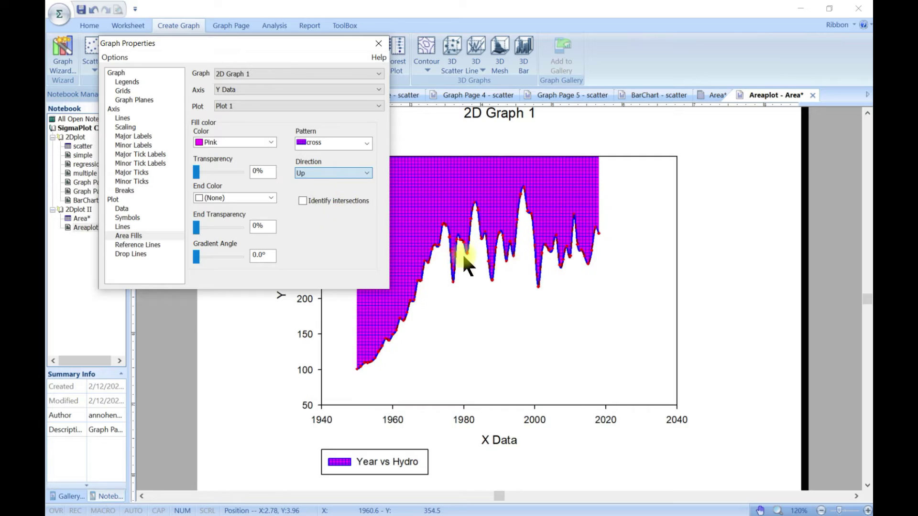
left_click(366, 173)
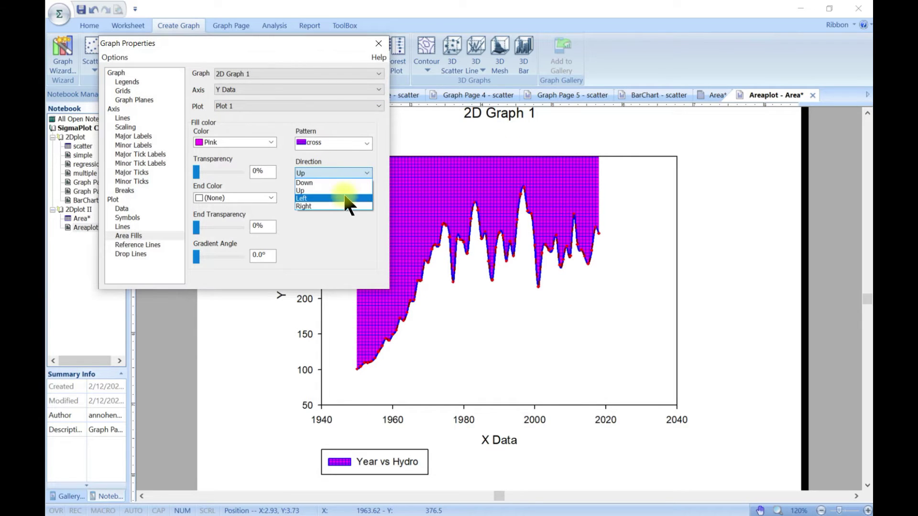
left_click(343, 196)
left_click(354, 174)
left_click(356, 207)
left_click(367, 172)
left_click(352, 183)
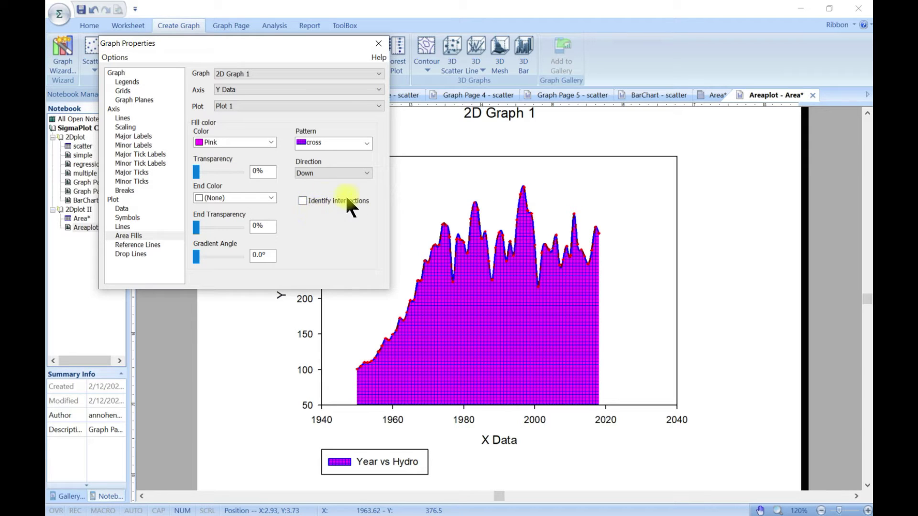
left_click(303, 201)
left_click(304, 201)
Set the area fill's end transparency to 80% and its gradient angle to 249.0°
left_click_drag(196, 228, 221, 227)
left_click_drag(196, 257, 232, 228)
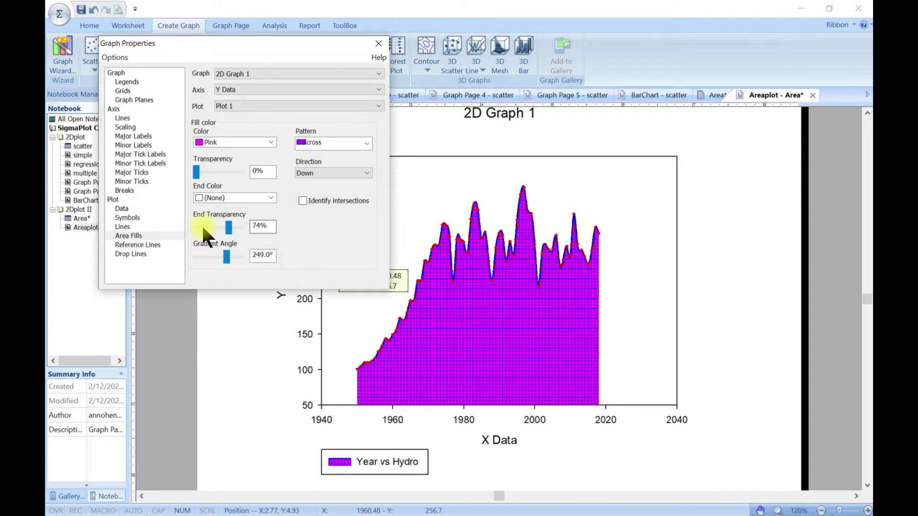
left_click_drag(233, 228, 234, 227)
Review the plot's reference line and drop line settings and close the graph properties
left_click(128, 246)
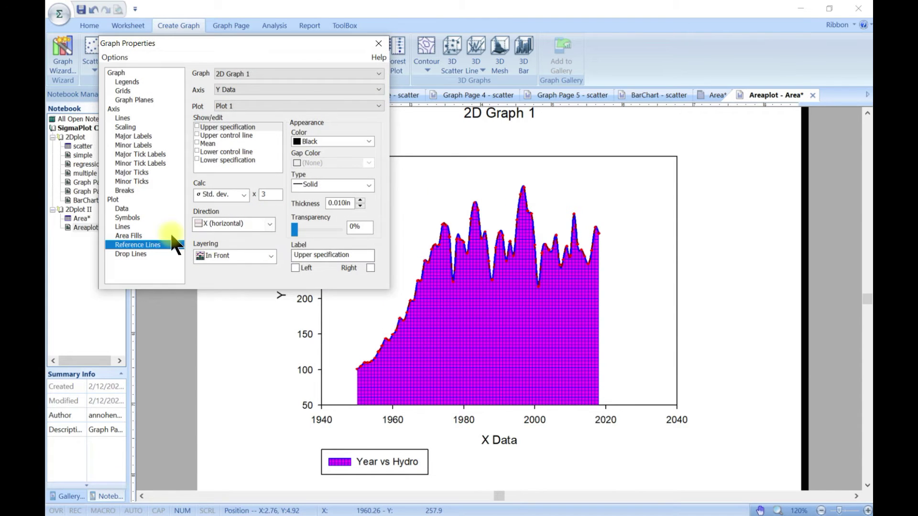
left_click(120, 256)
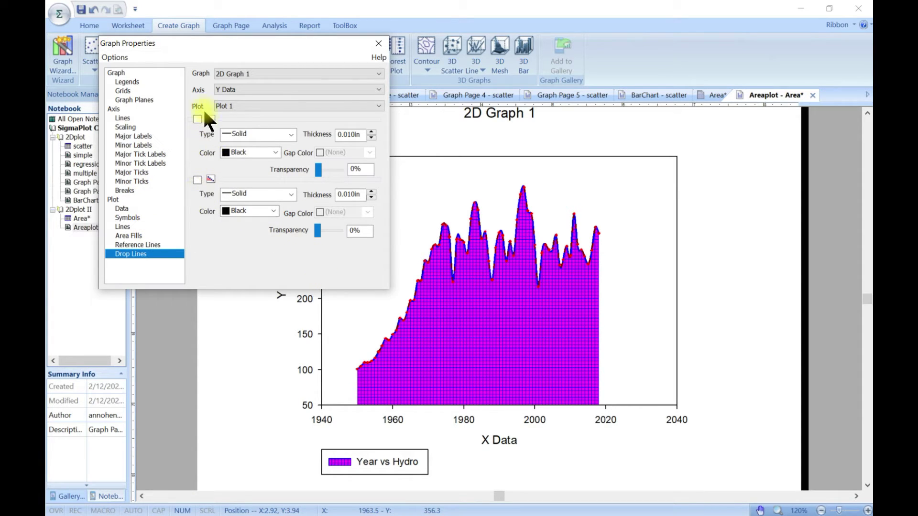
left_click(380, 106)
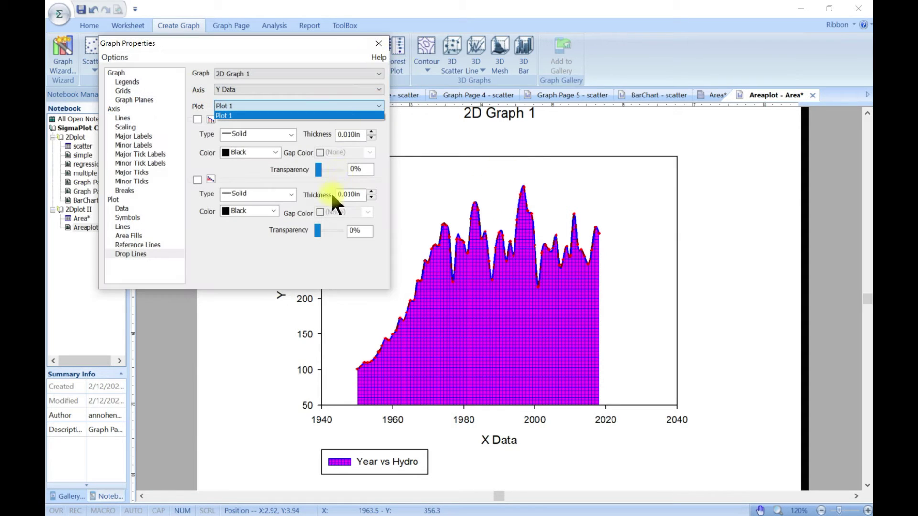
left_click(374, 44)
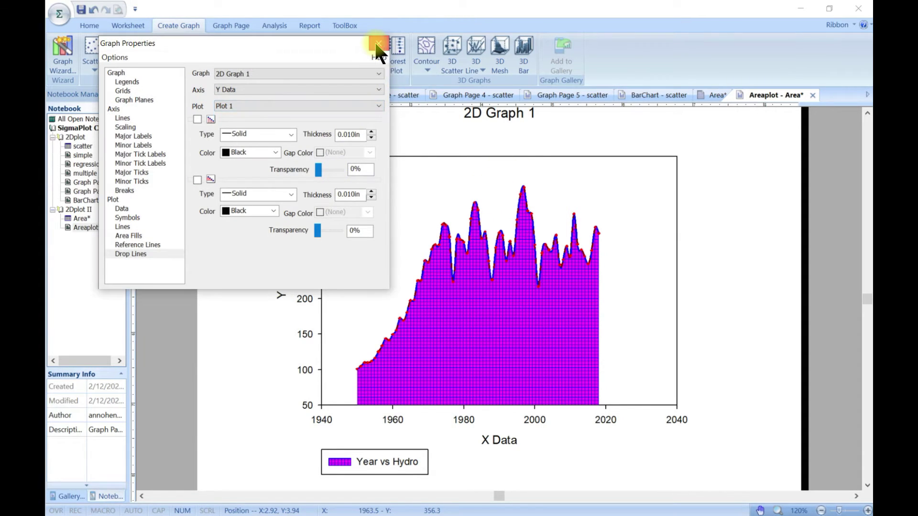
left_click(374, 44)
Add a second area plot of Year versus Wind data to the existing graph
right_click(390, 184)
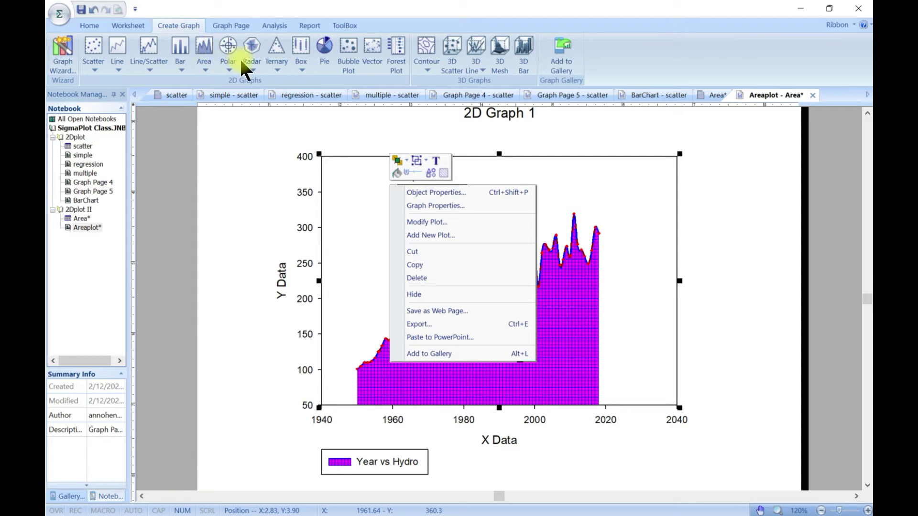
left_click(222, 25)
left_click(231, 25)
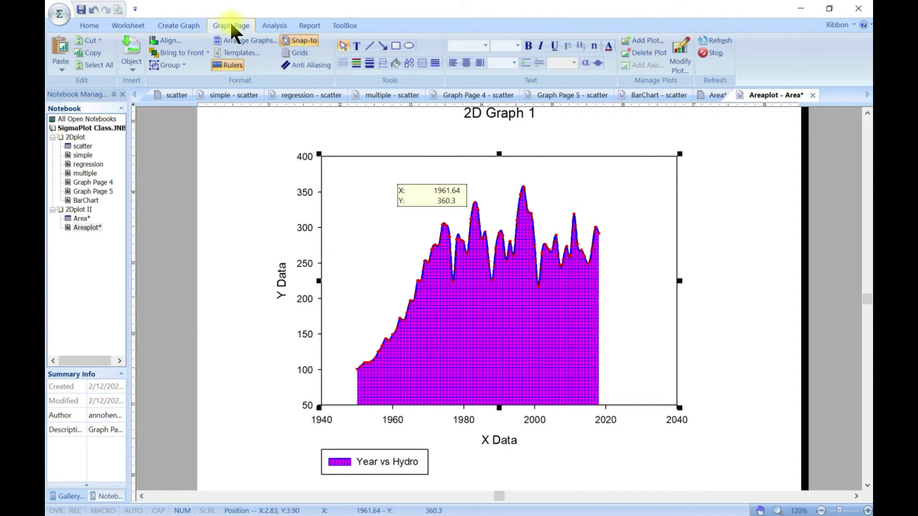
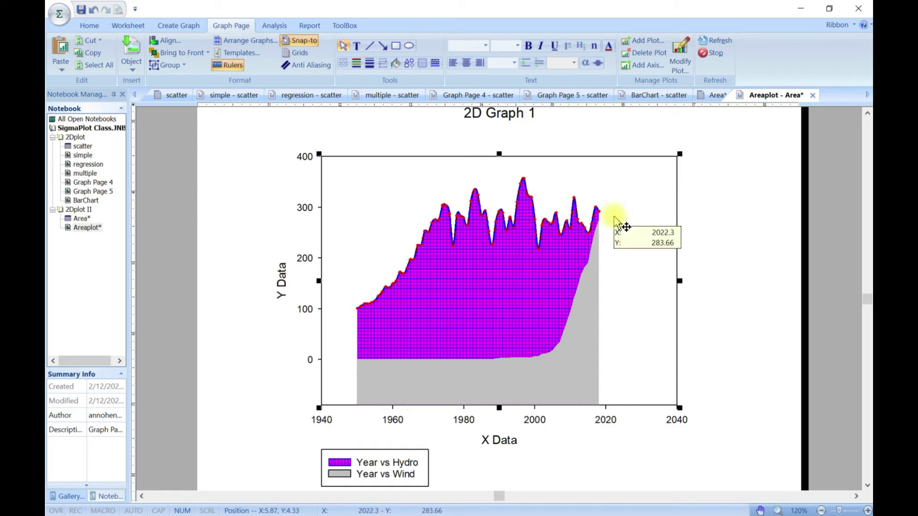
Open the graph's properties and view the area fill settings of Plot 1
mouse_move(525, 354)
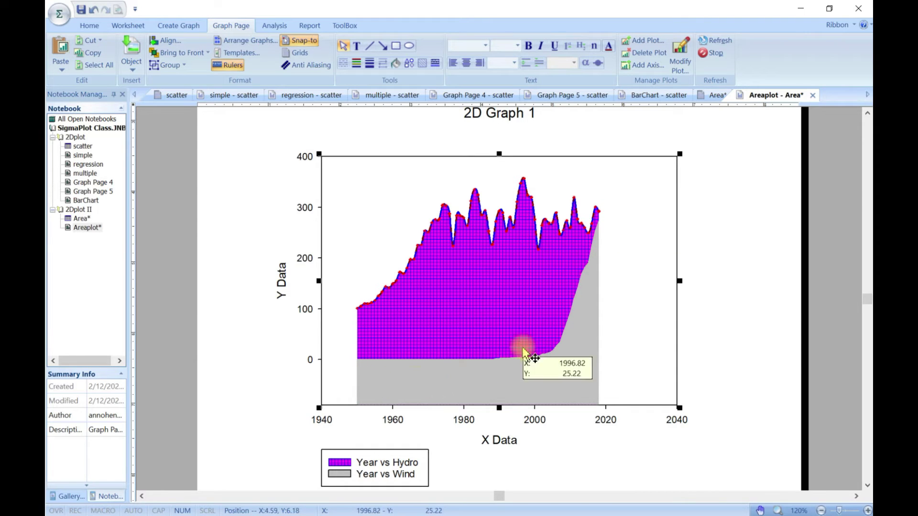
double_click(387, 211)
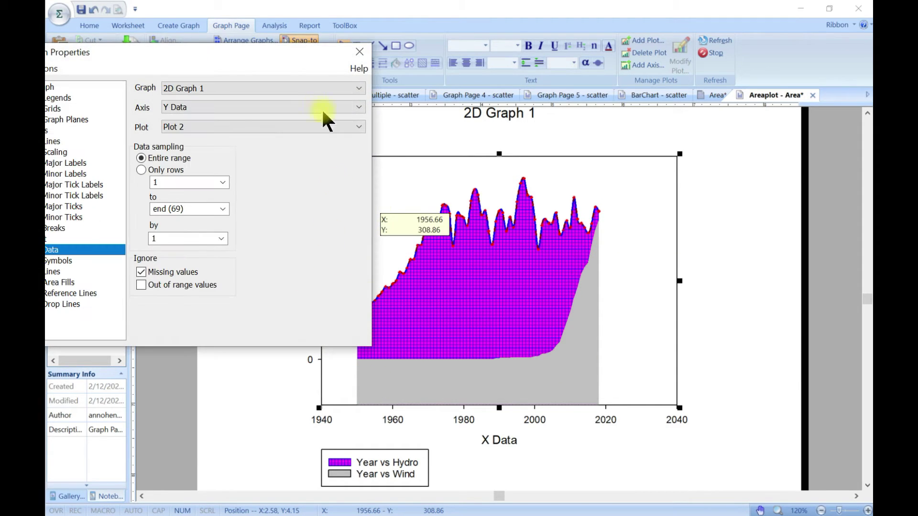
left_click_drag(219, 53, 237, 39)
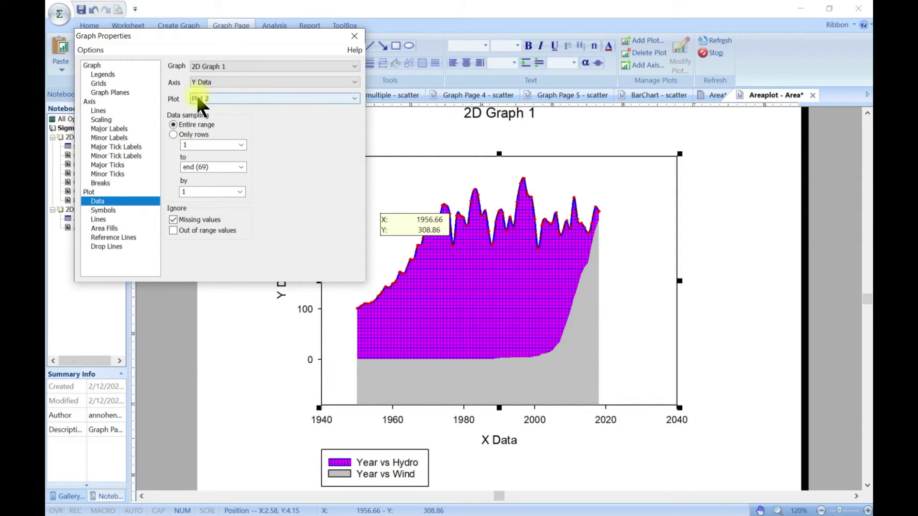
left_click(325, 93)
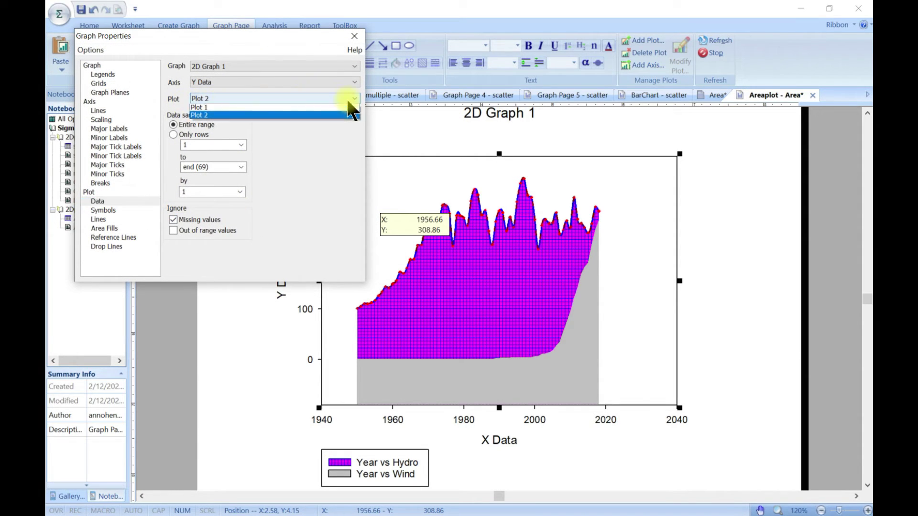
left_click(325, 107)
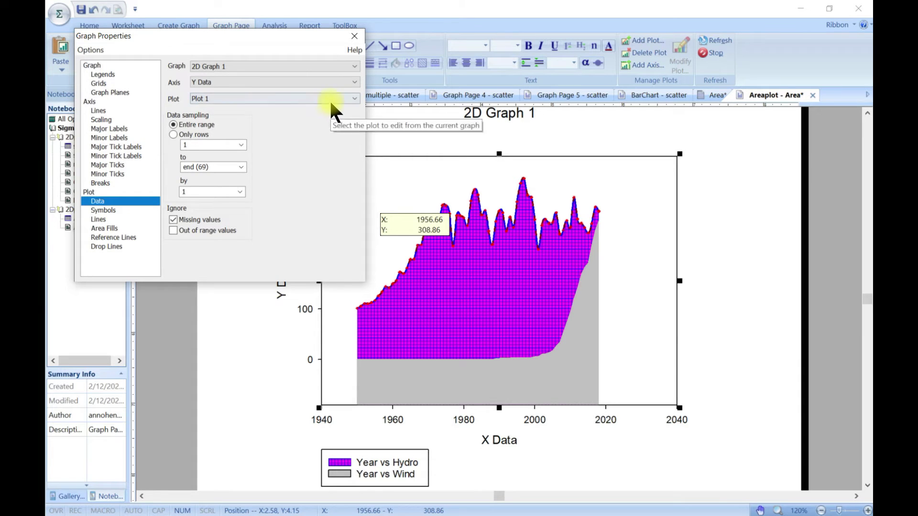
left_click(102, 228)
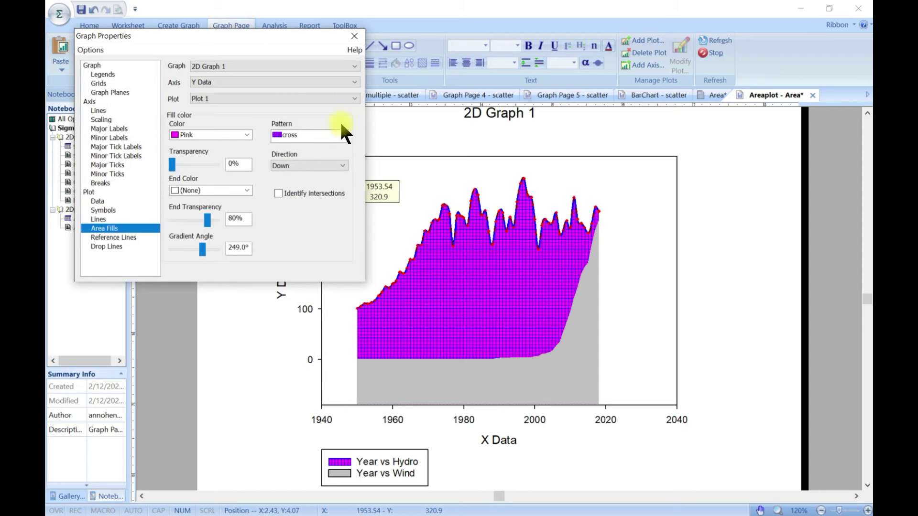
Set Plot 2's area fill color to Cyan and its pattern to vertical
left_click(346, 99)
left_click(334, 115)
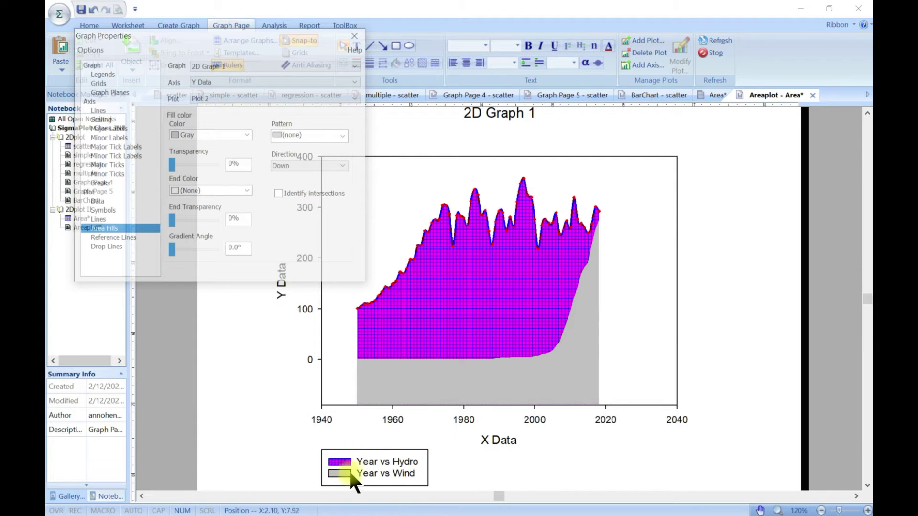
left_click(248, 136)
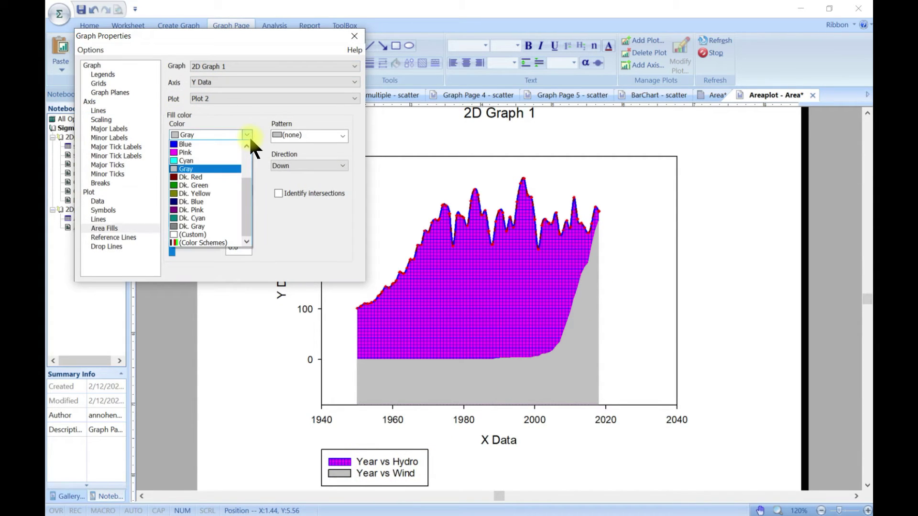
left_click(234, 161)
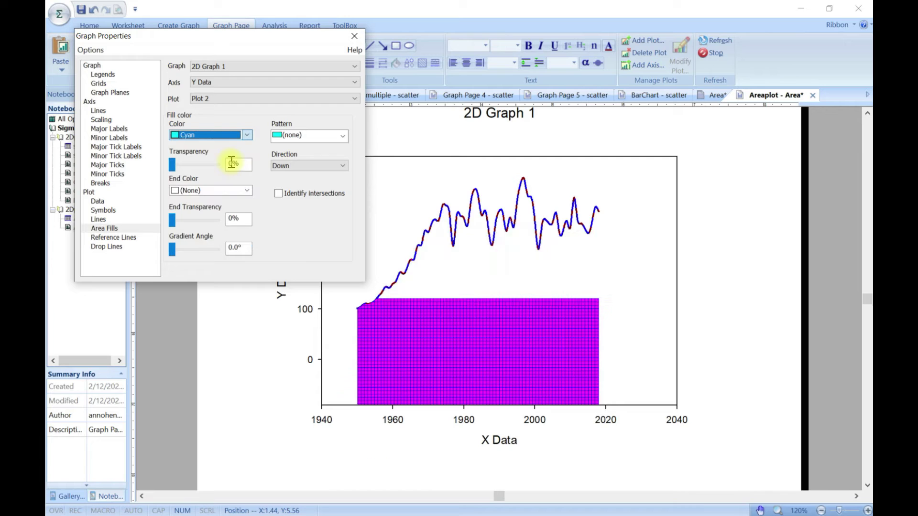
left_click(335, 137)
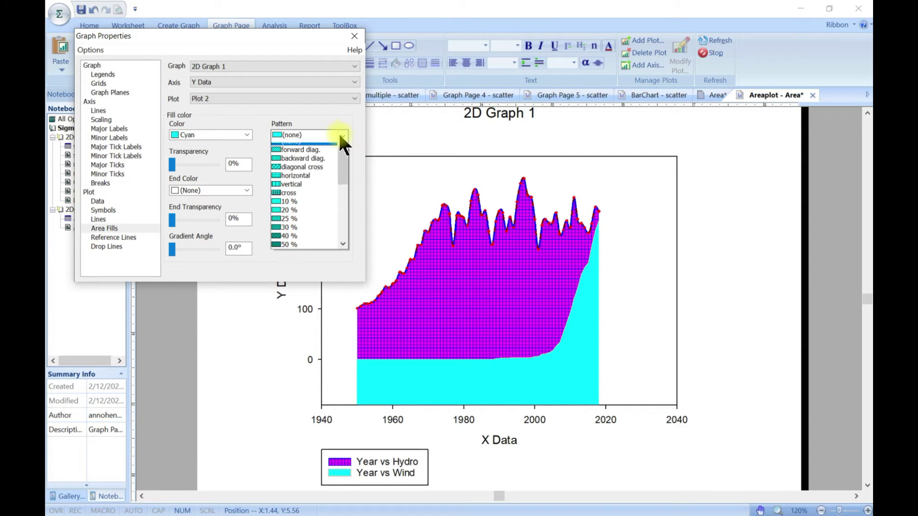
left_click(310, 190)
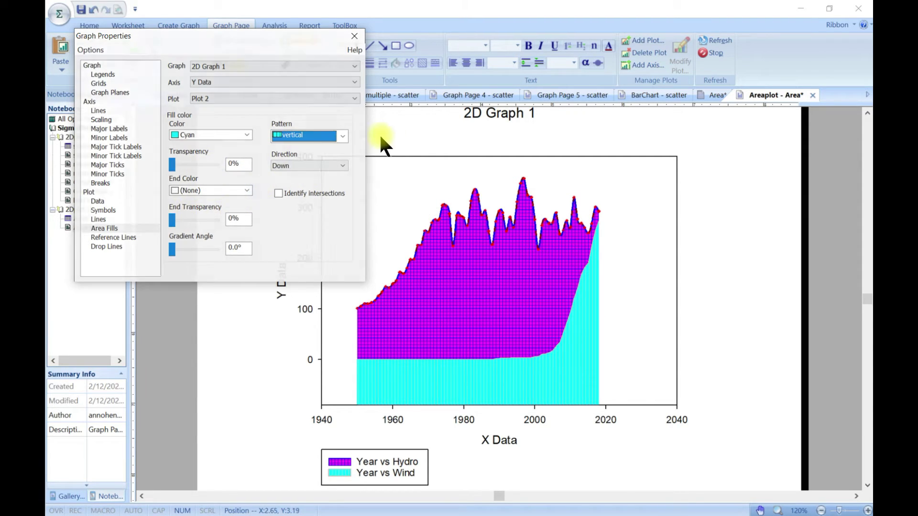
Give Plot 2 a Solid line and set its color to Blue after trying Dk. Cyan
left_click(102, 219)
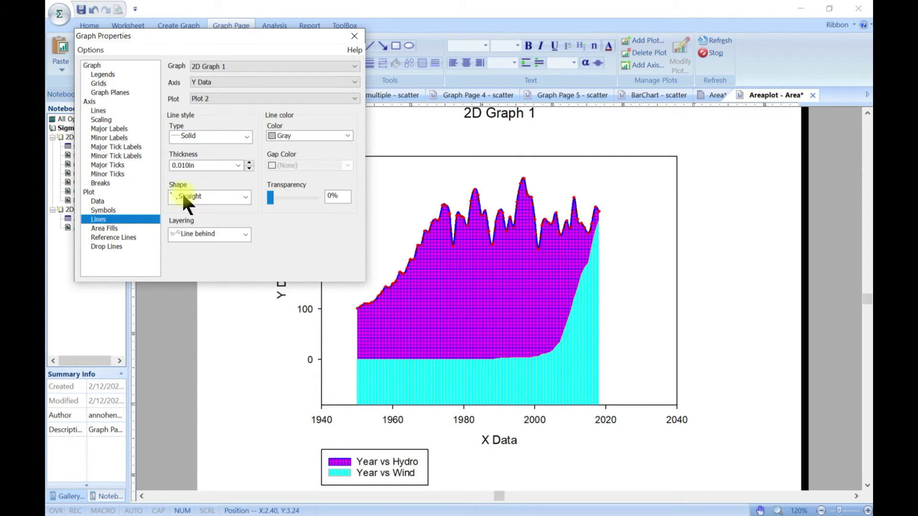
left_click(247, 137)
left_click(243, 143)
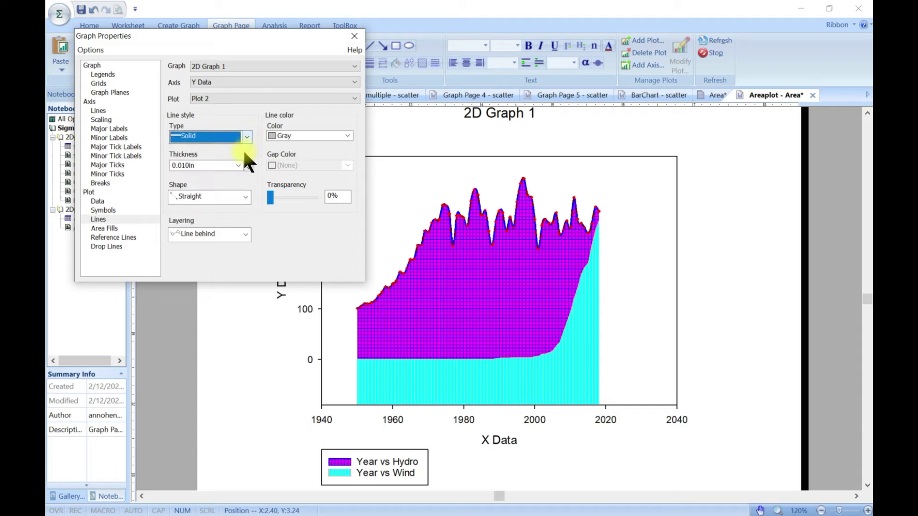
left_click(348, 136)
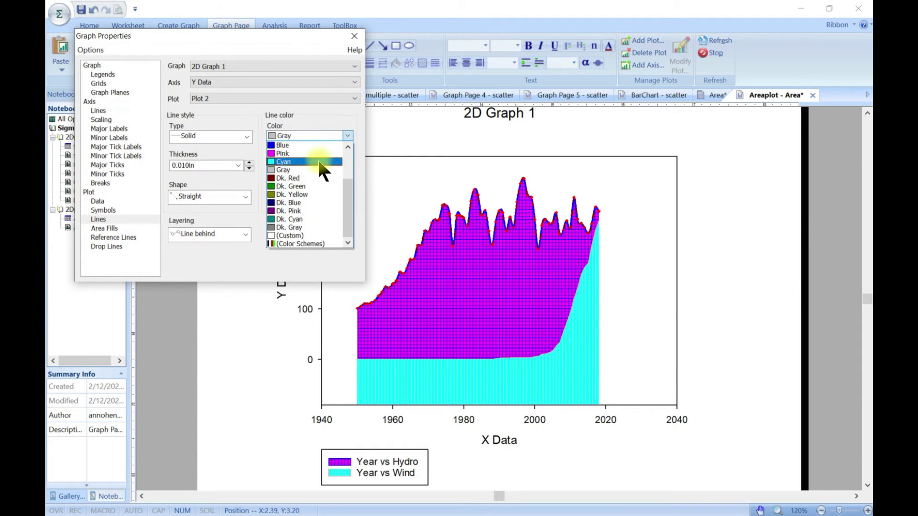
left_click(299, 218)
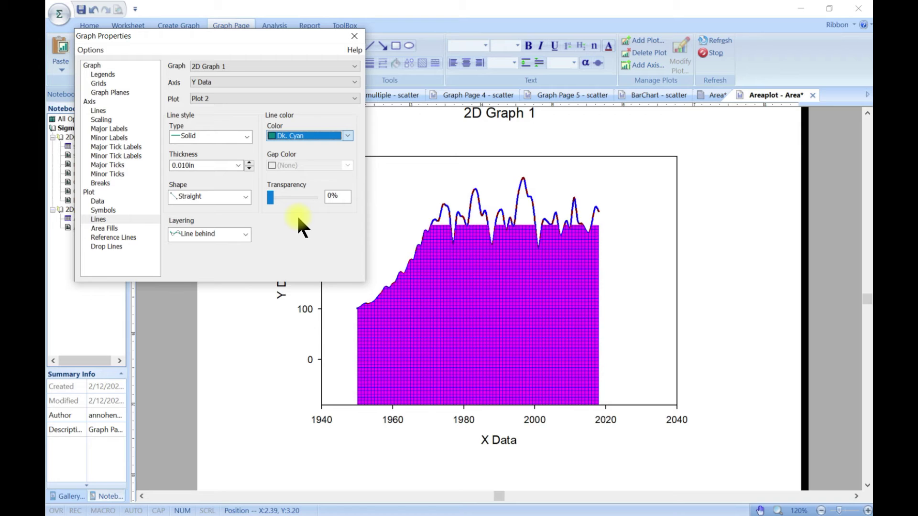
left_click(347, 136)
scroll(302, 187, "up", 2)
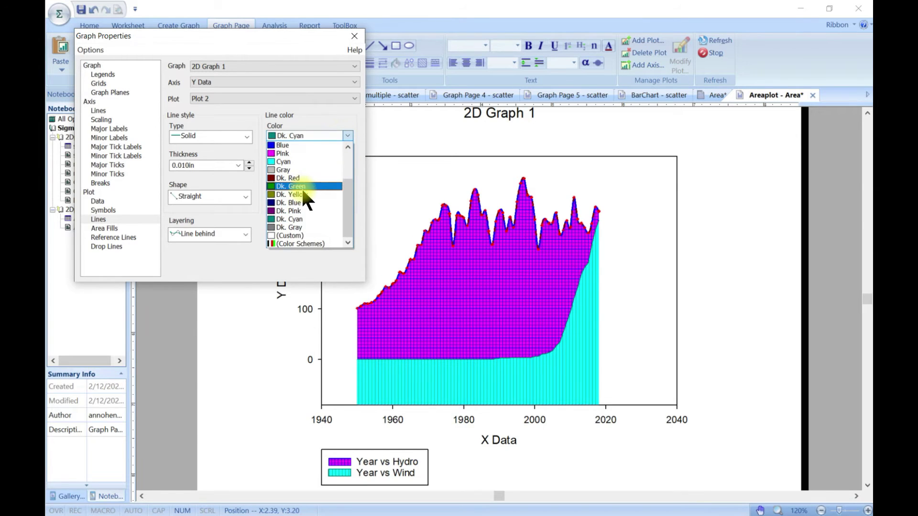
left_click(296, 143)
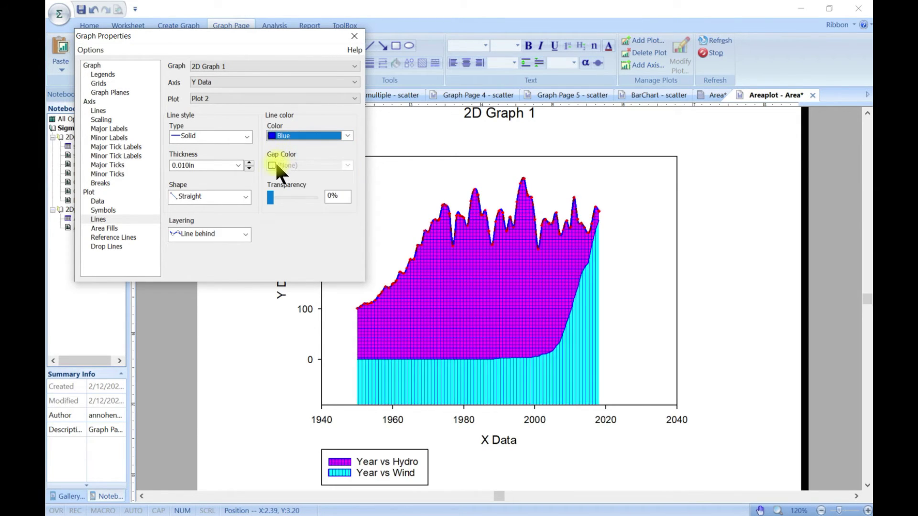
Set Plot 2's line thickness to 0.020in and its shape to Smoothed (Spline)
left_click(248, 162)
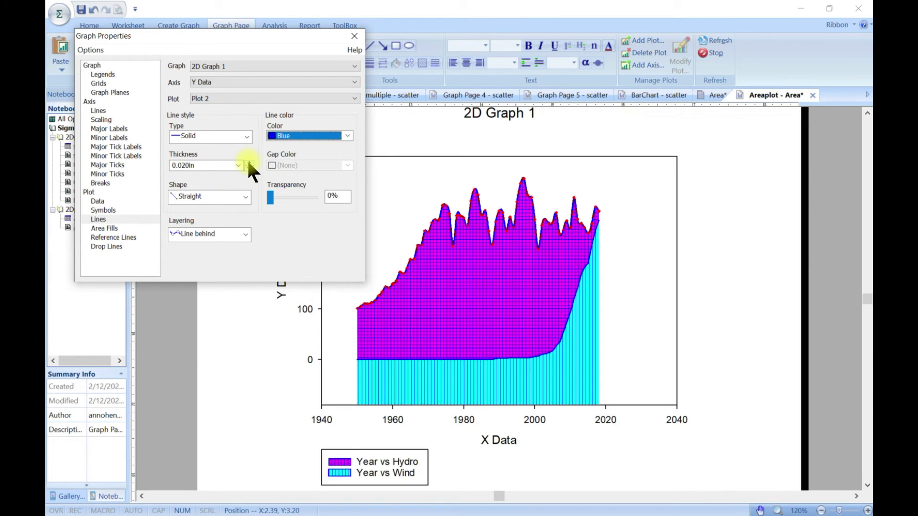
left_click(245, 197)
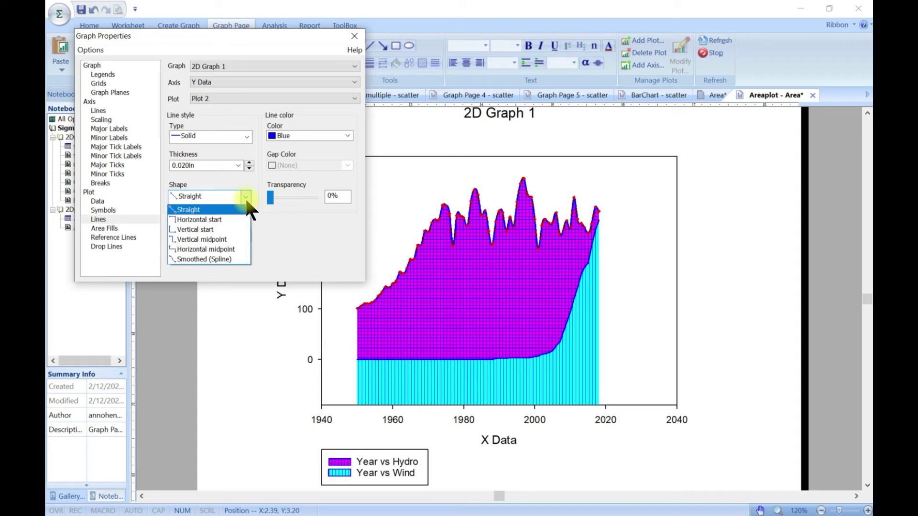
left_click(224, 258)
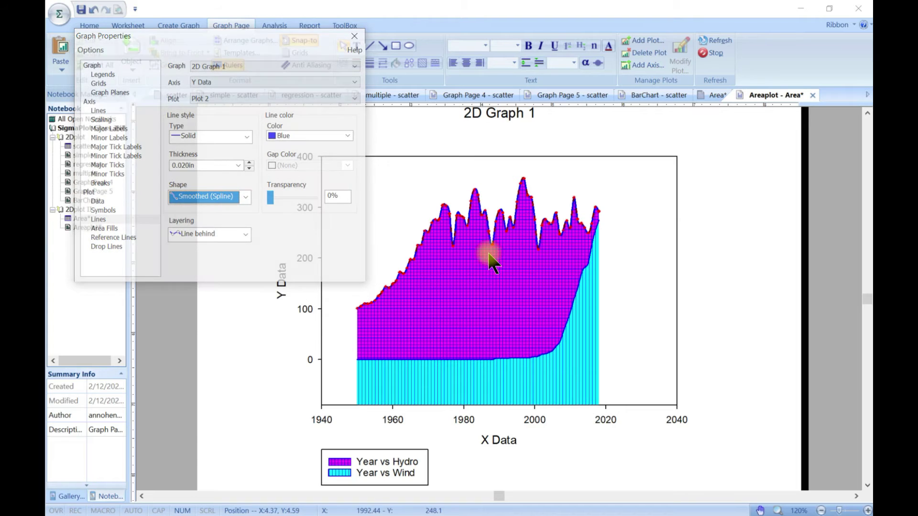
Set the X Data axis scaling range to start at 1950 and end at 2018, and close the graph properties
left_click(101, 120)
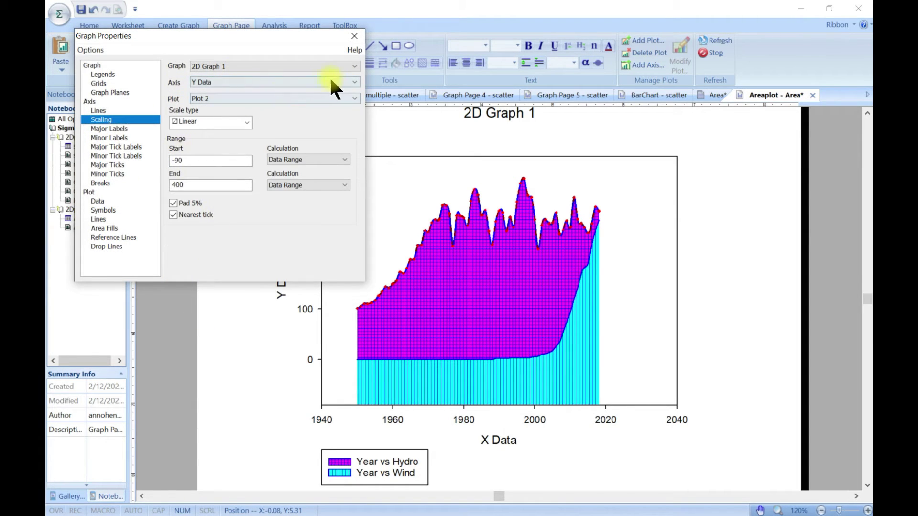
left_click(352, 82)
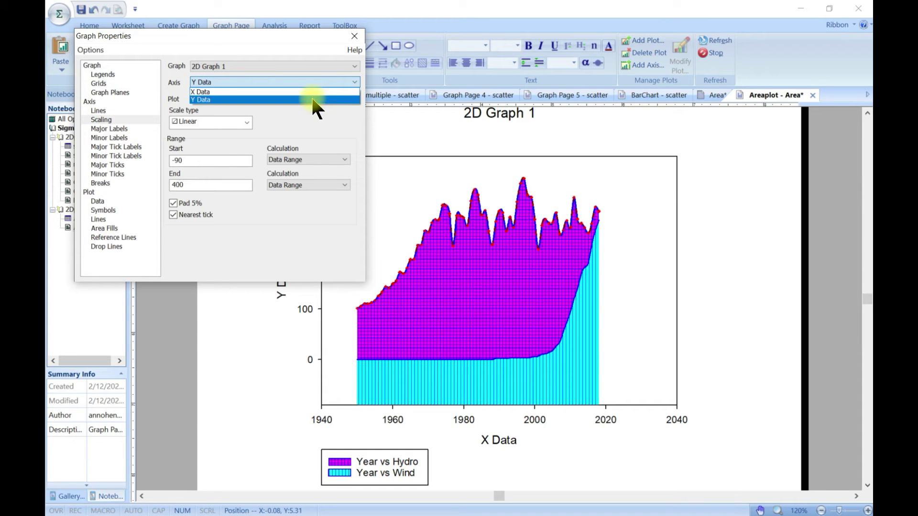
left_click(315, 91)
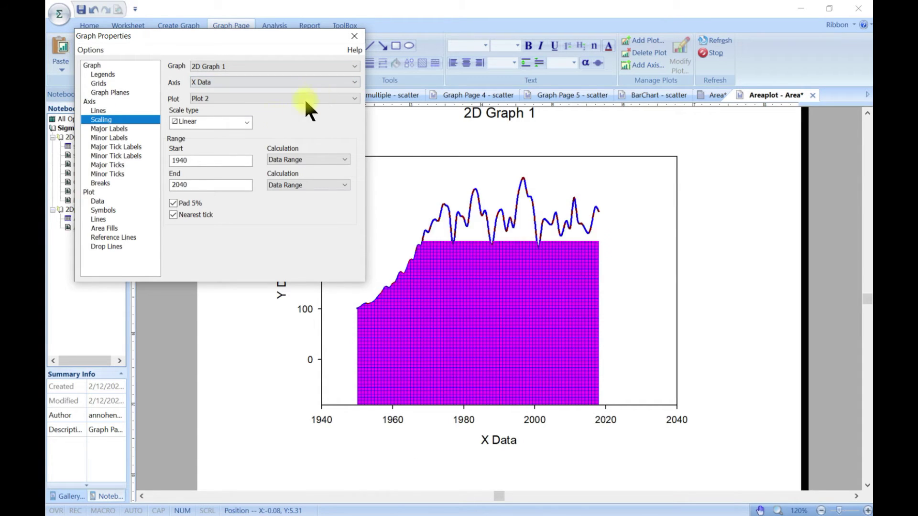
left_click(193, 161)
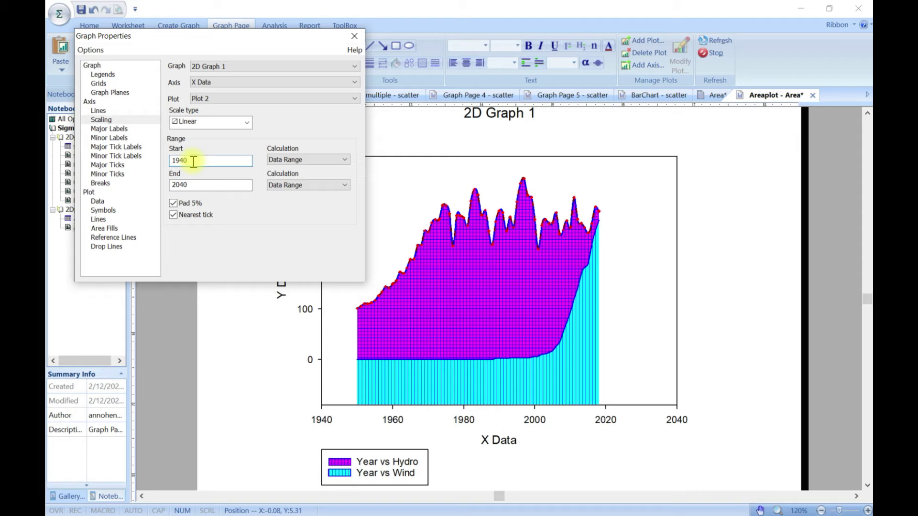
key("BackSpace")
key("BackSpace")
type("50")
left_click(191, 185)
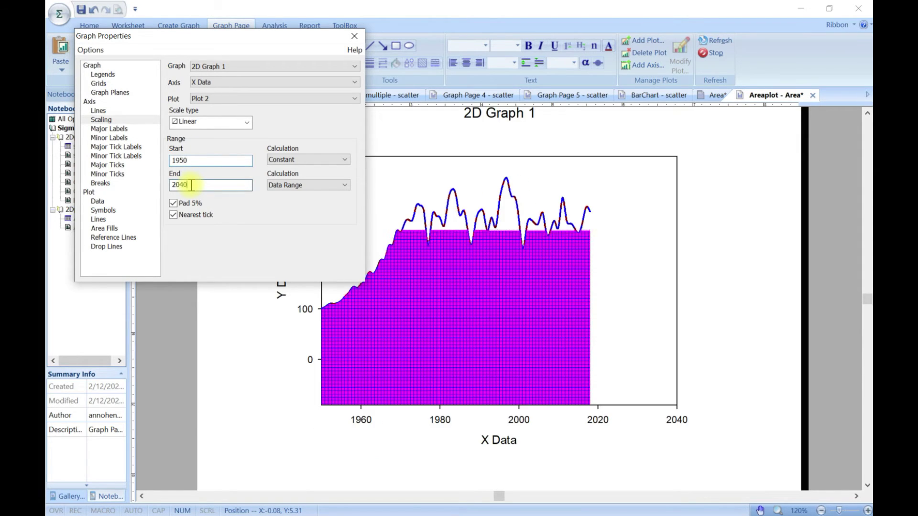
key("BackSpace")
type("18")
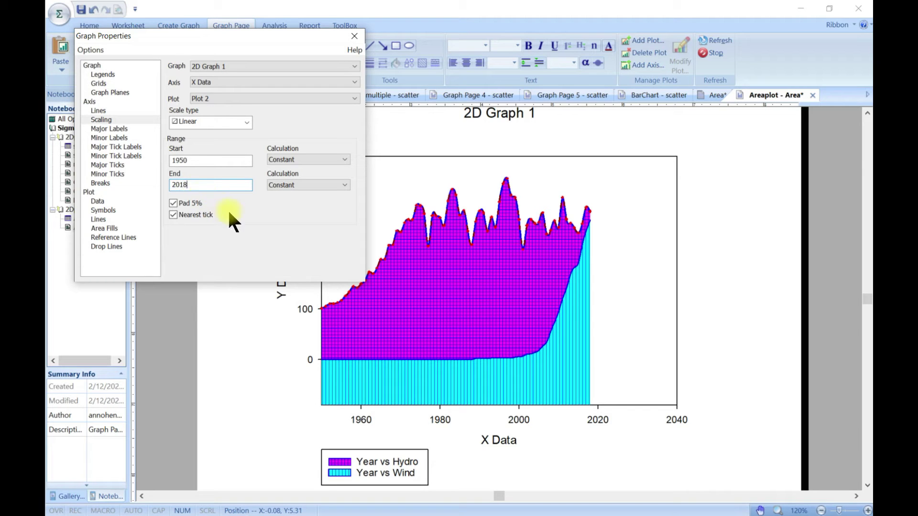
left_click(217, 160)
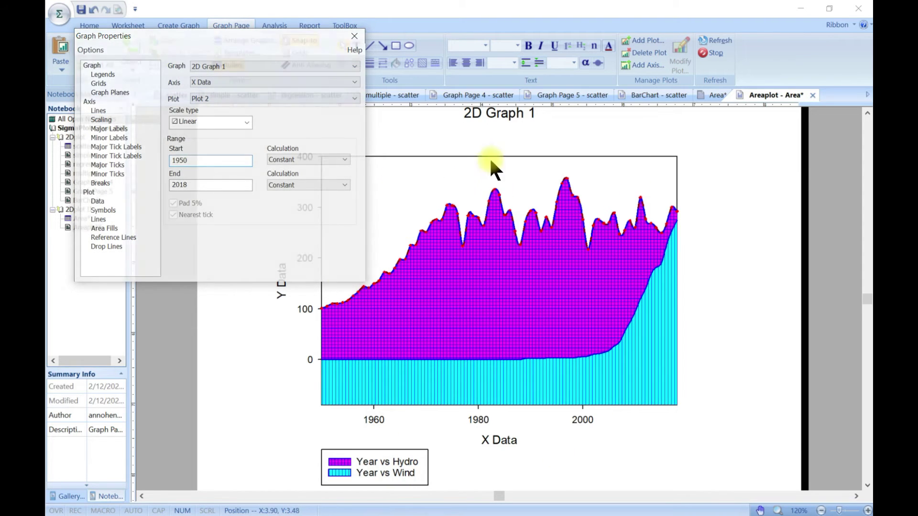
left_click(354, 37)
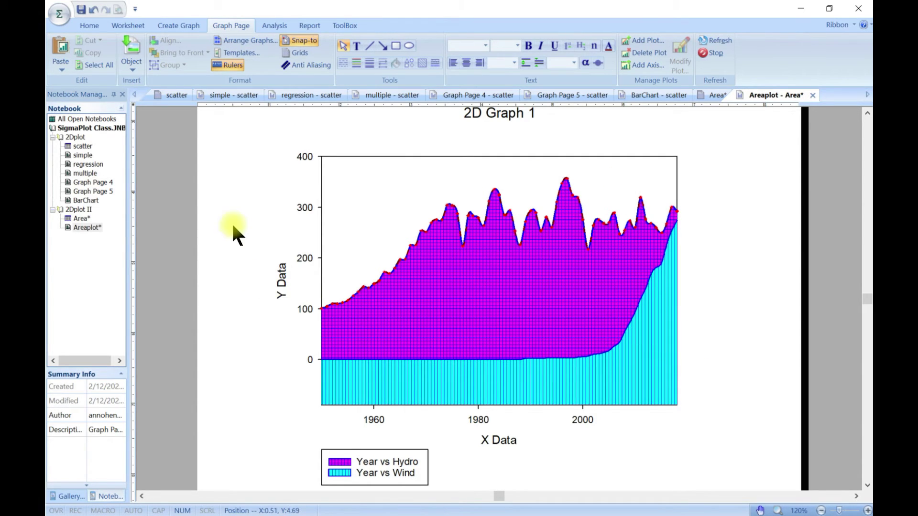
Look at the multiple graph page, return to the Areaplot page and delete its 2D Graph 1
double_click(86, 174)
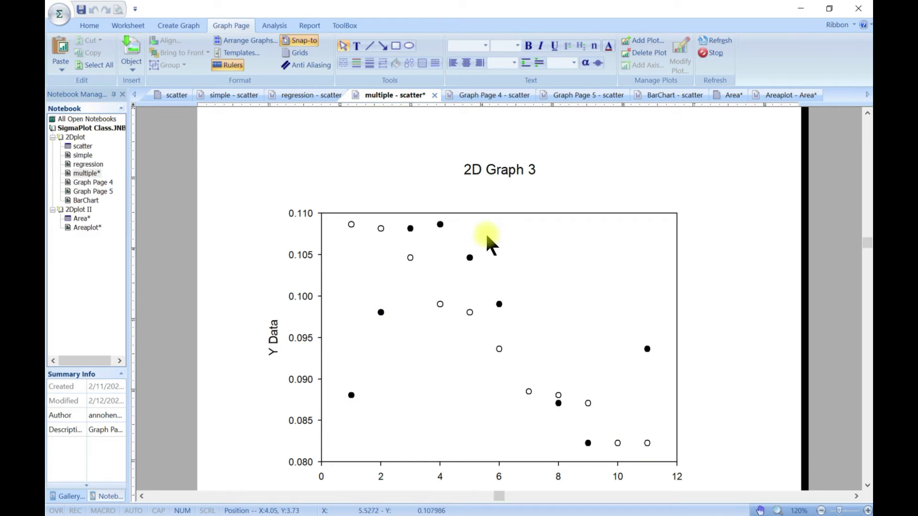
double_click(79, 227)
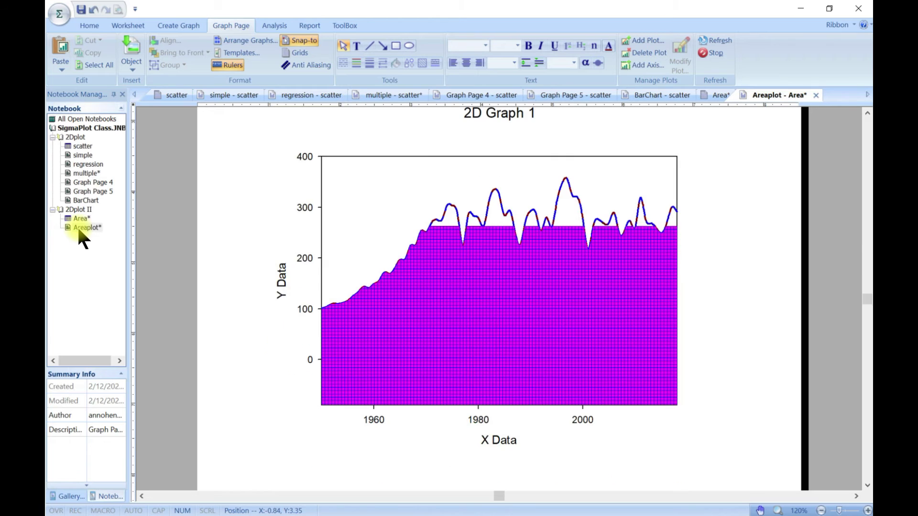
left_click(412, 174)
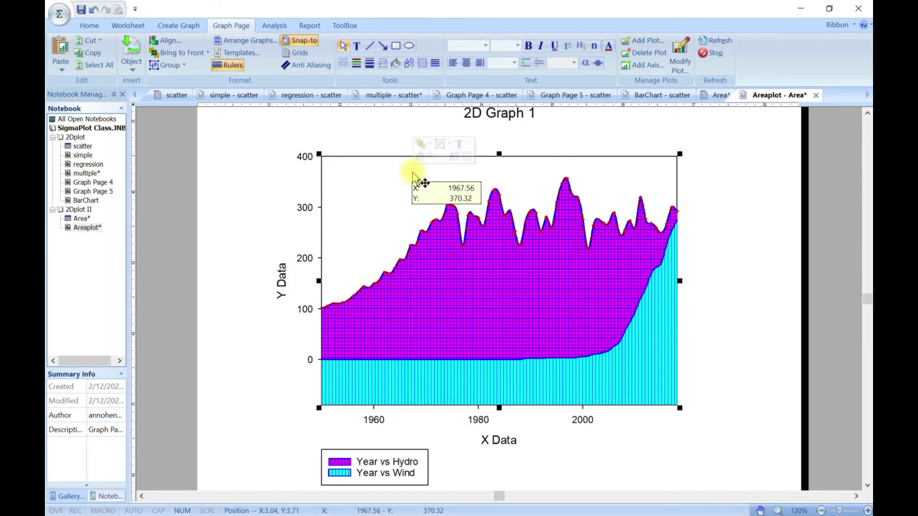
key("Delete")
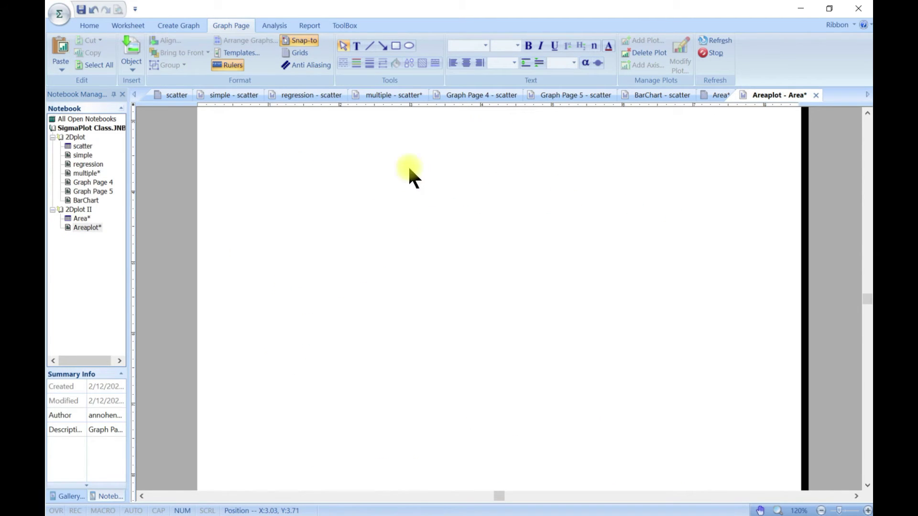
Start a new Multiple Area graph using the X Many Y data format
left_click(173, 25)
left_click(206, 67)
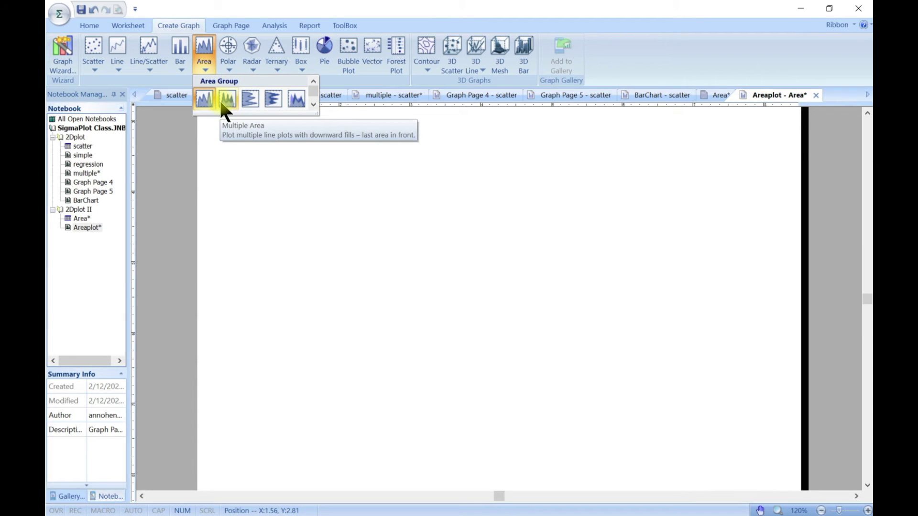
left_click(222, 106)
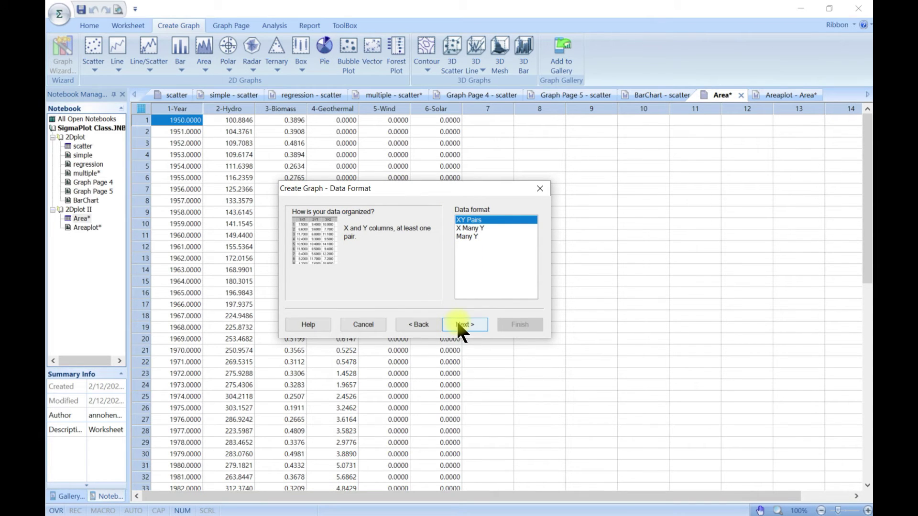
left_click(476, 229)
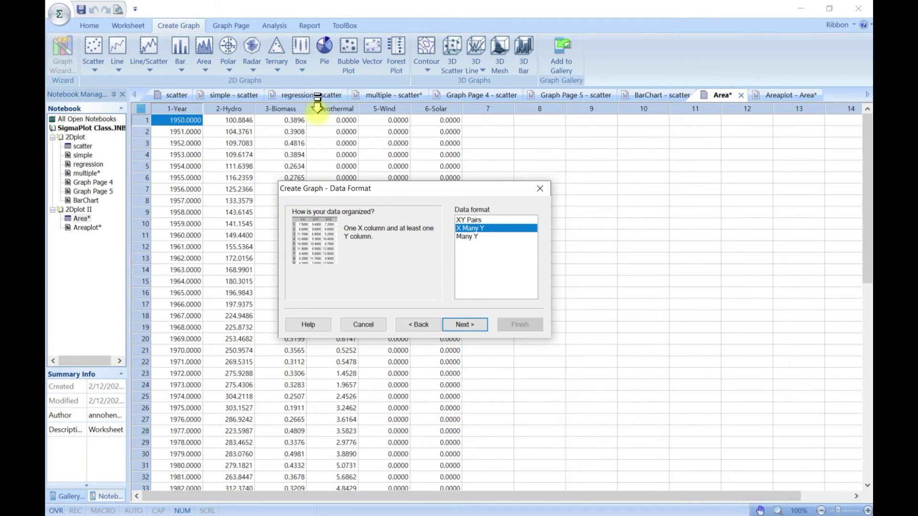
left_click(465, 325)
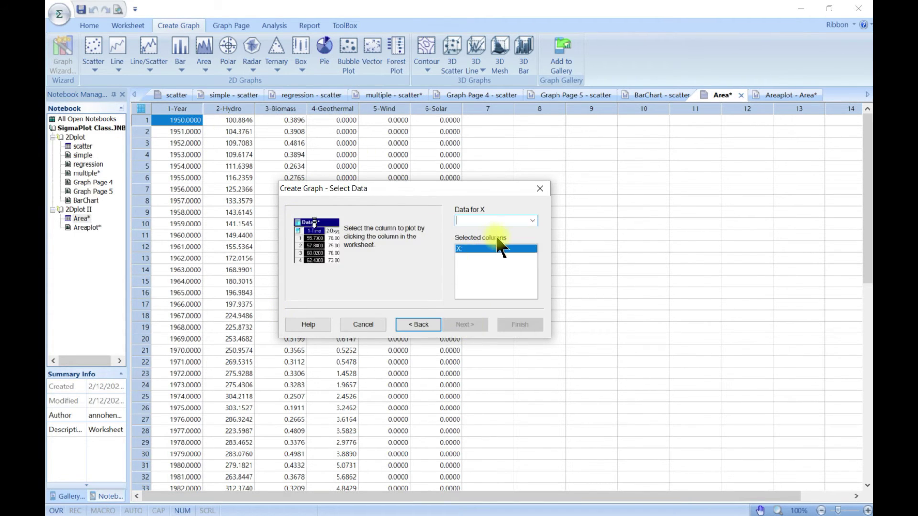
Assign 1-Year as the X data, 2-Hydro as Y 1 and 3-Biomass as Y 2
left_click(532, 221)
left_click(518, 228)
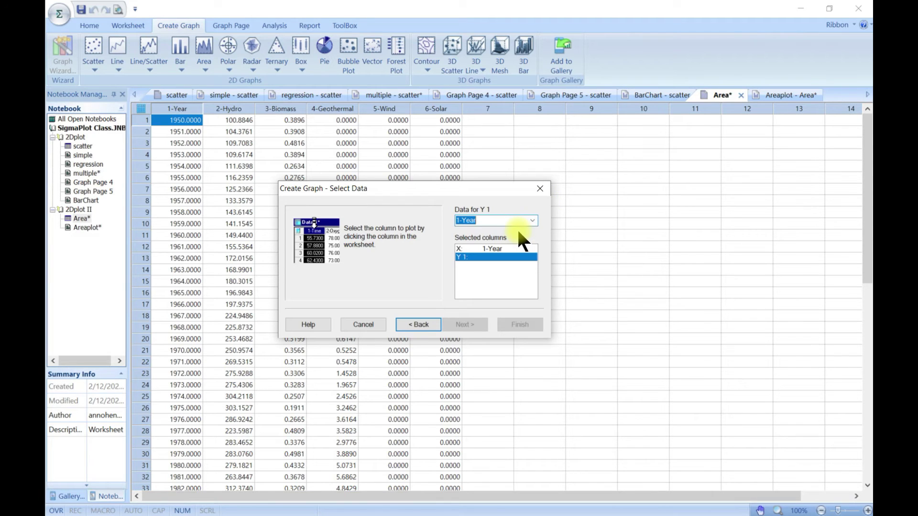
left_click(534, 219)
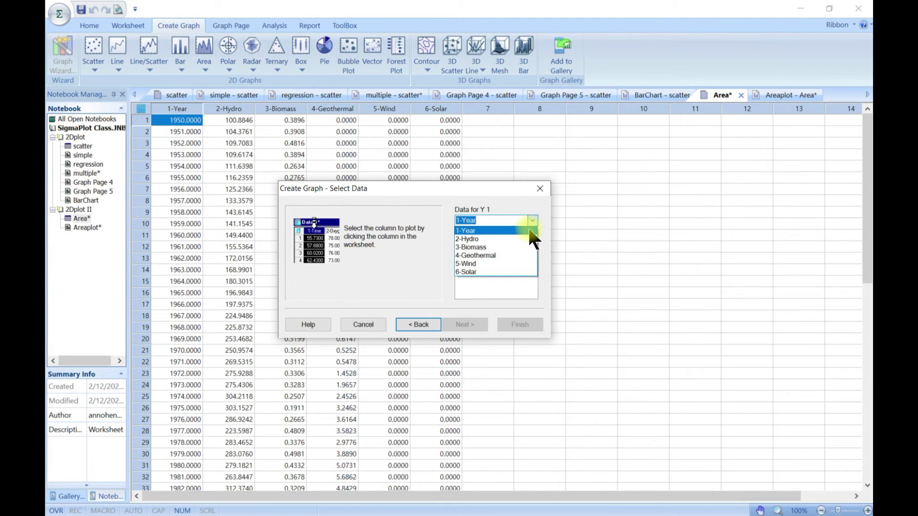
left_click(525, 234)
left_click(532, 219)
left_click(521, 247)
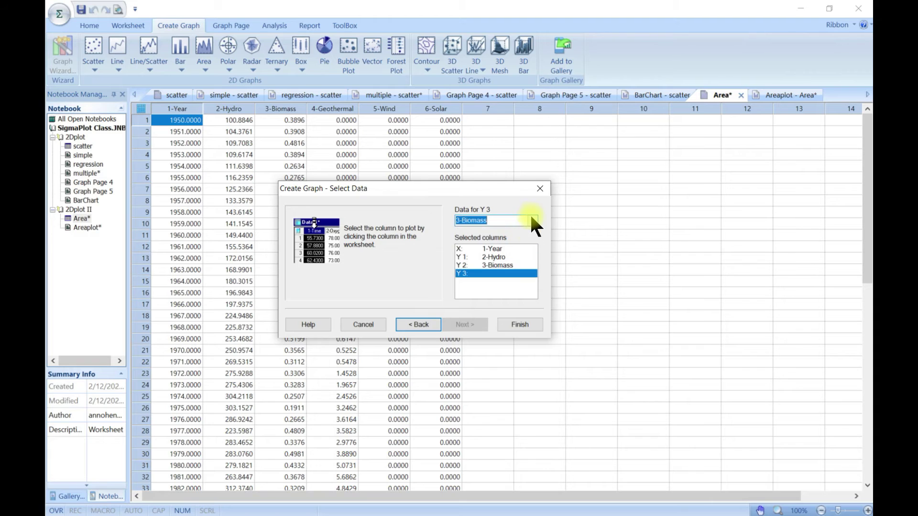
Add 4-Geothermal, 5-Wind and 6-Solar as Y 3 to Y 5 and create the graph
left_click(531, 219)
left_click(502, 256)
left_click(531, 220)
left_click(499, 266)
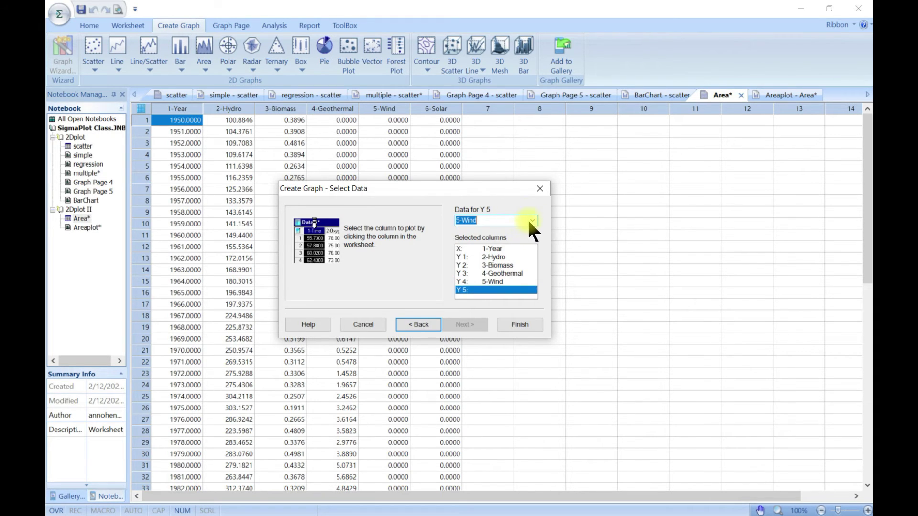
left_click(527, 219)
left_click(497, 277)
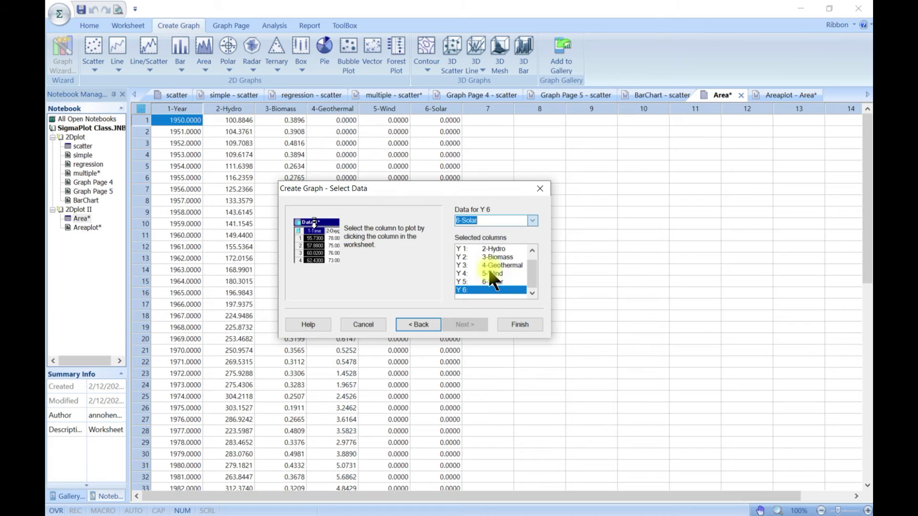
left_click(520, 325)
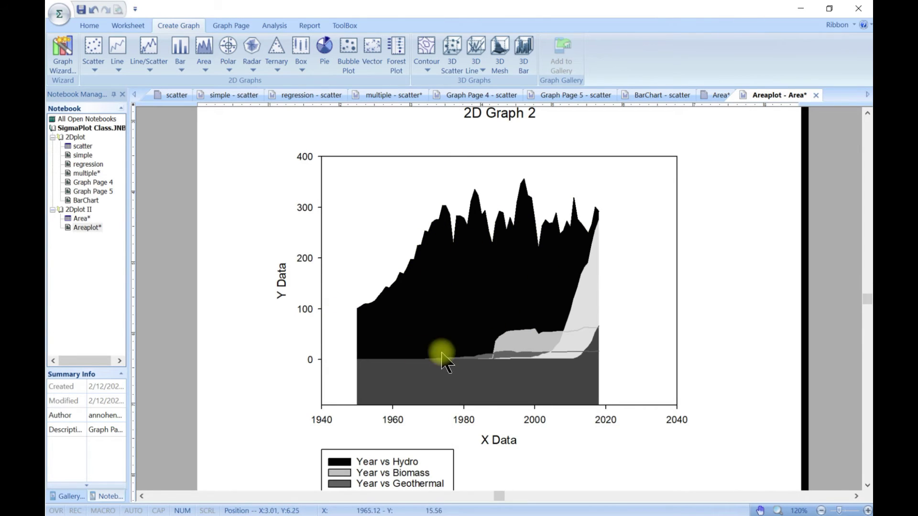
Open the new multiple area graph's properties and place the window clear of most of the plot
scroll(420, 386, "down", 1)
scroll(419, 380, "down", 1)
scroll(419, 380, "up", 2)
scroll(419, 380, "down", 1)
scroll(419, 379, "up", 1)
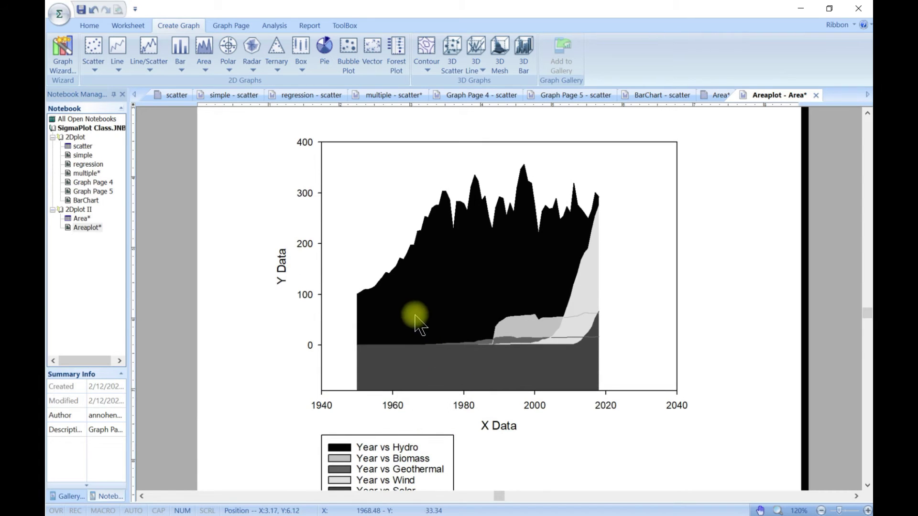
double_click(374, 198)
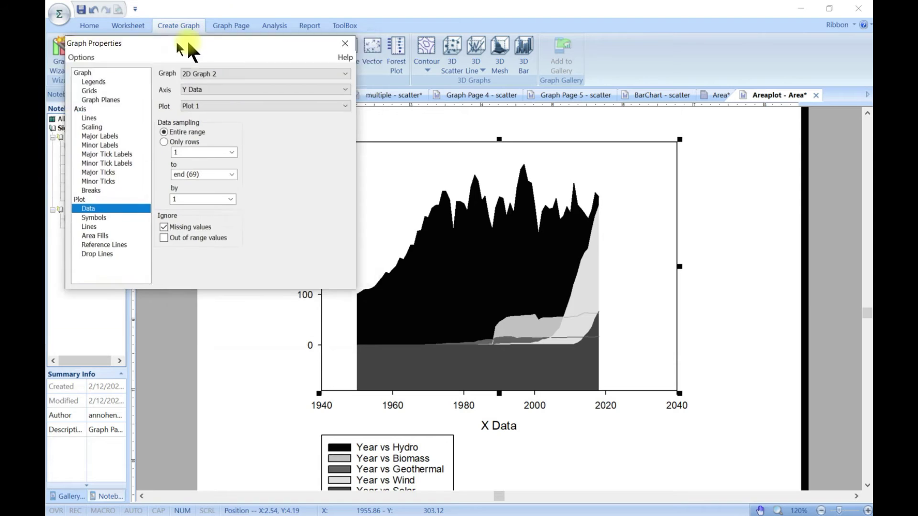
left_click_drag(191, 48, 216, 45)
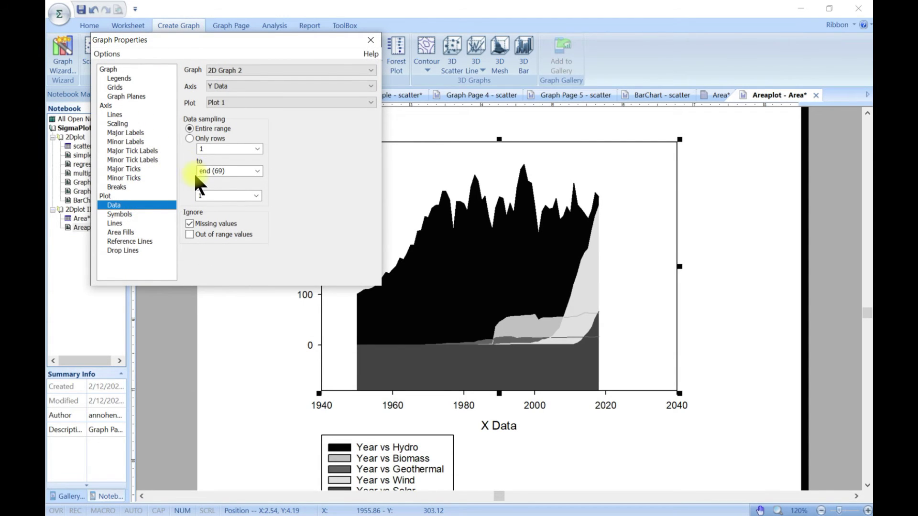
left_click_drag(168, 39, 148, 38)
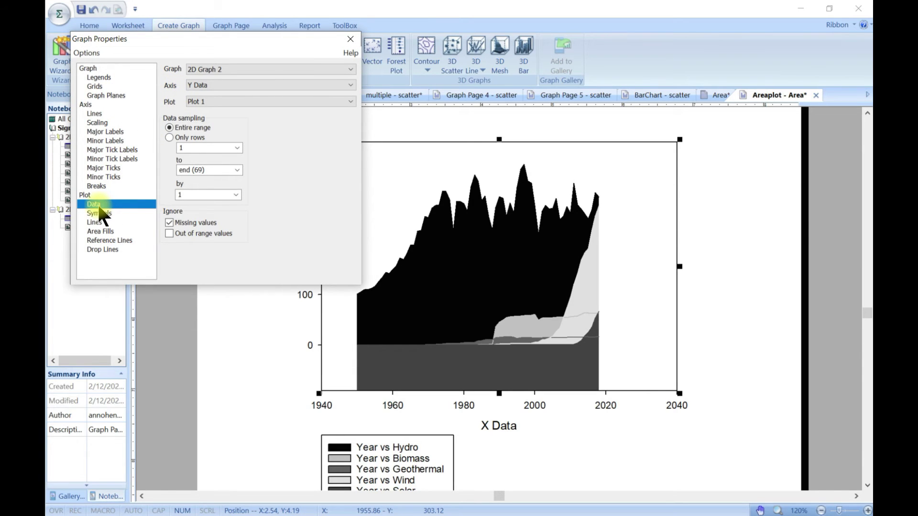
Set the scaling range of 2D Graph 2's X Data axis to start at 1950 and end at 2018
left_click(96, 124)
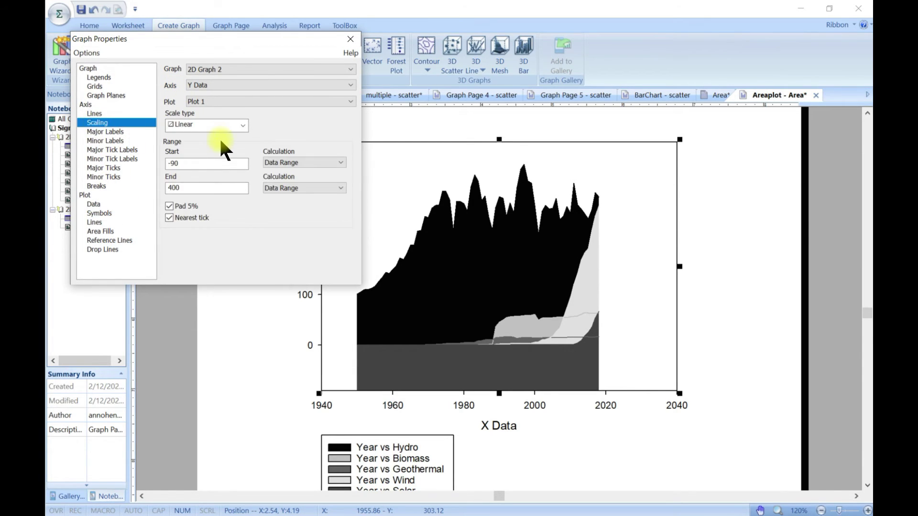
left_click(210, 85)
left_click(212, 86)
left_click(211, 85)
left_click(212, 93)
left_click(189, 165)
key("BackSpace")
key("BackSpace")
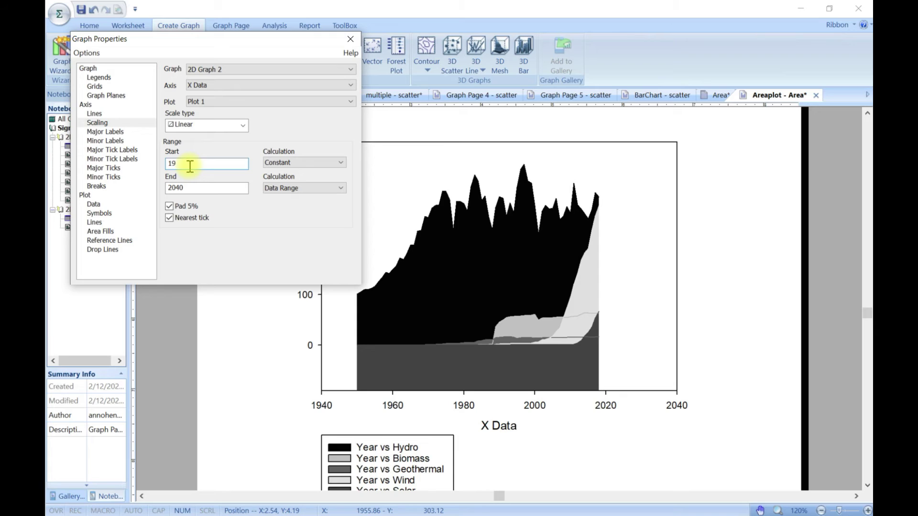
type("50")
left_click(192, 190)
key("BackSpace")
type("18")
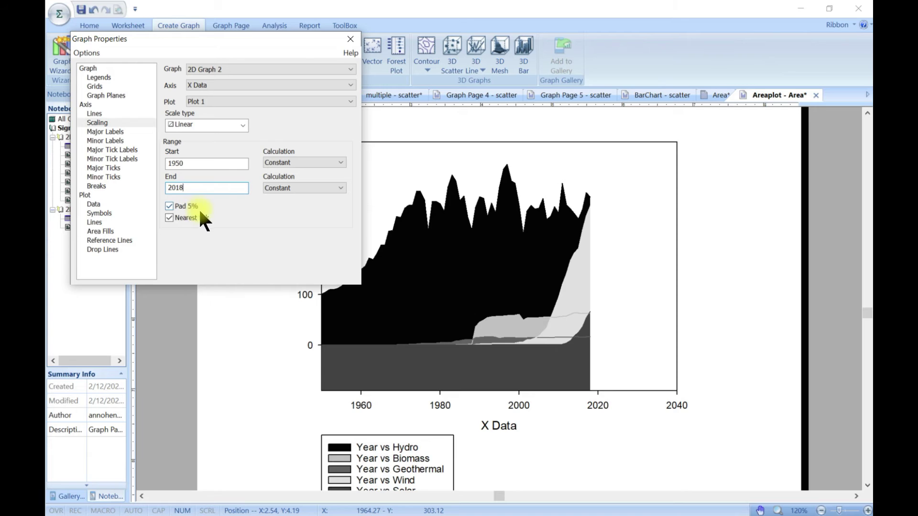
Set the area fill color of 2D Graph 2's plots to Pink
left_click(101, 213)
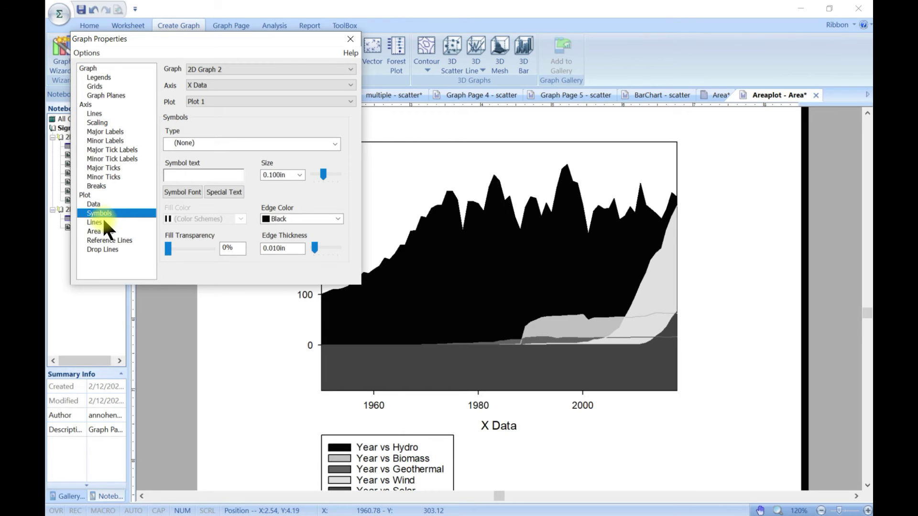
left_click(103, 231)
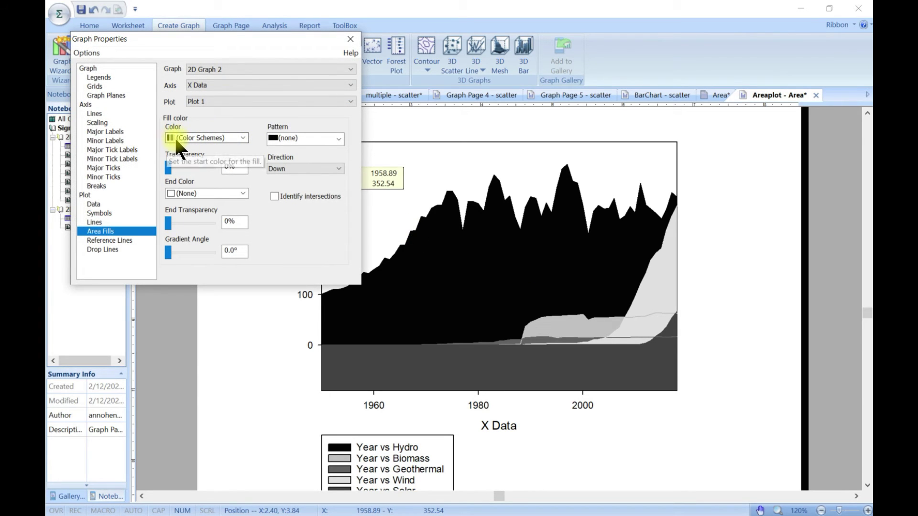
left_click(242, 139)
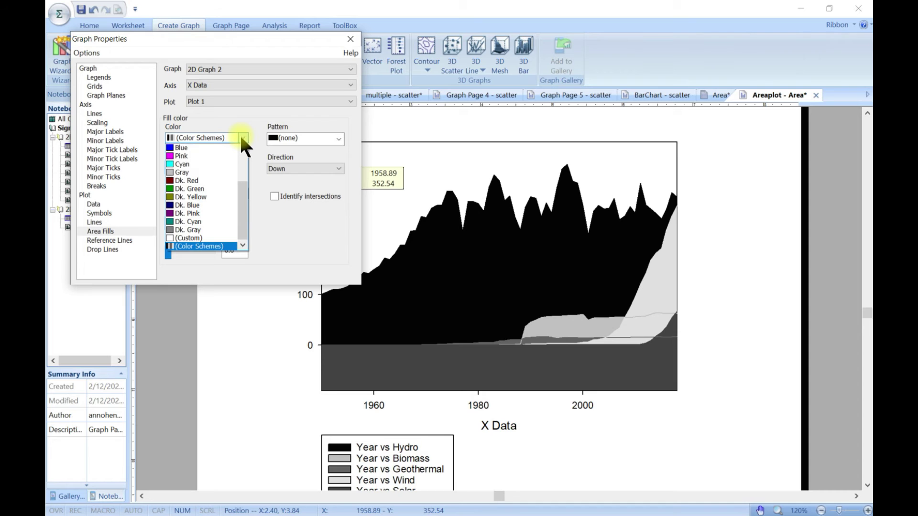
left_click(194, 157)
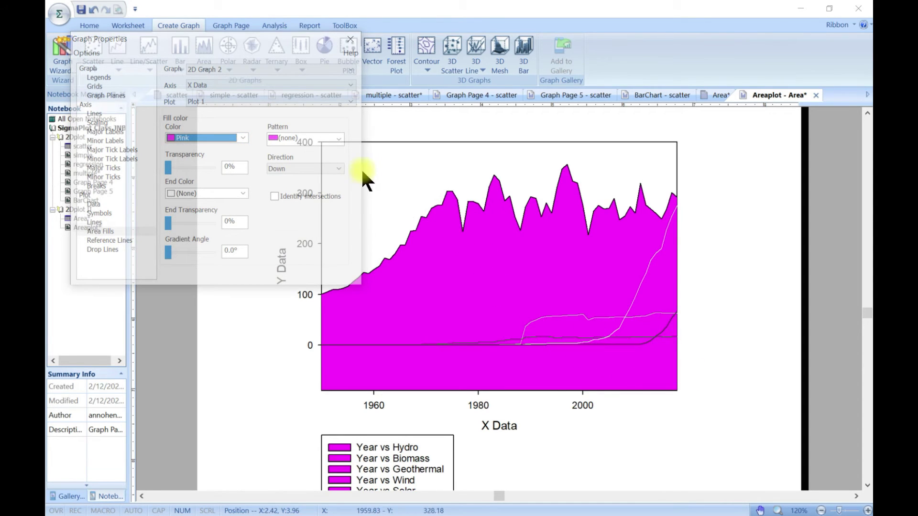
Browse the color schemes for 2D Graph 2's area fill and preview Ocean with Ocean - 2 as first color
left_click(241, 138)
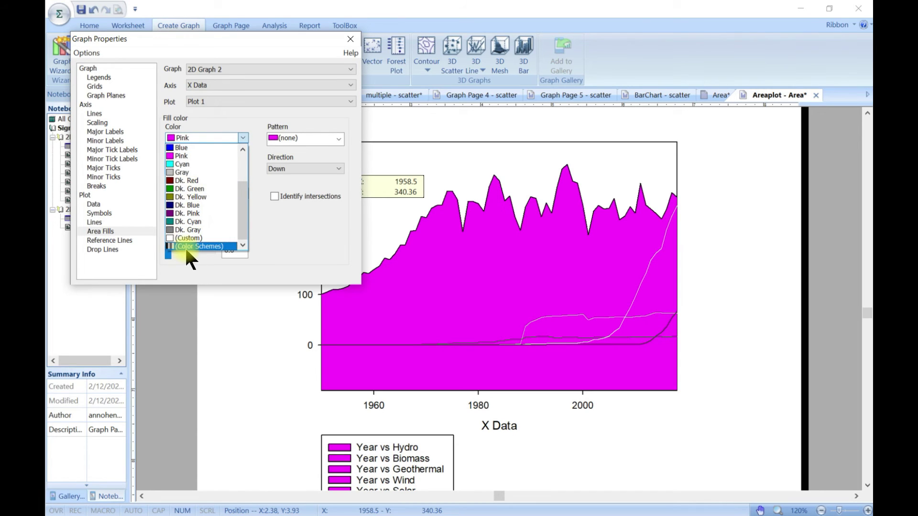
left_click(191, 245)
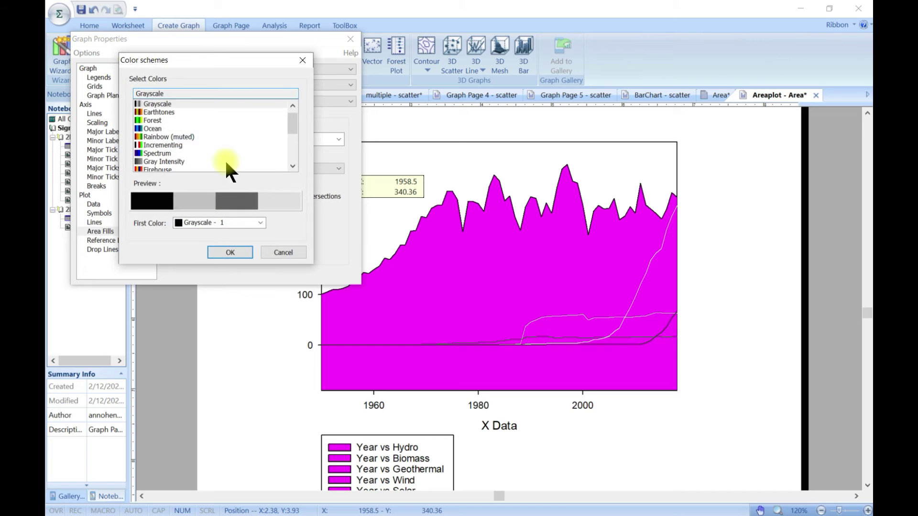
scroll(168, 115, "down", 4)
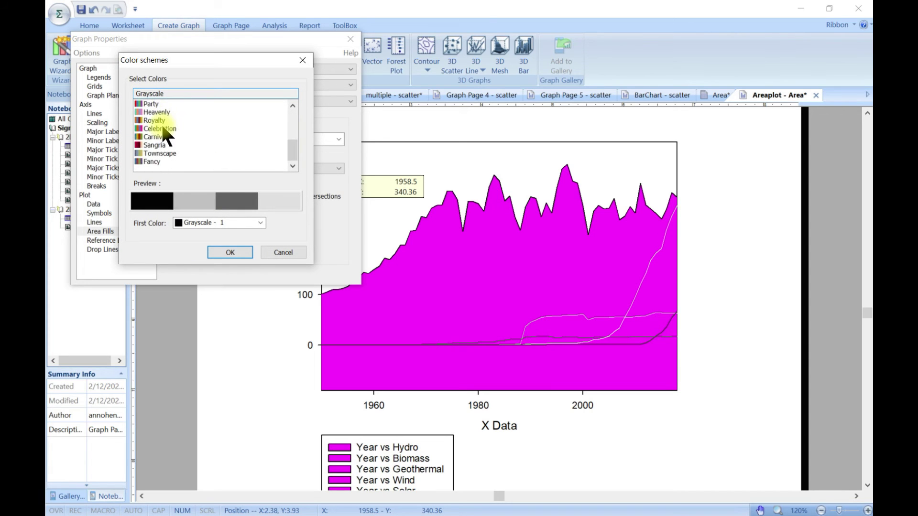
scroll(147, 155, "up", 5)
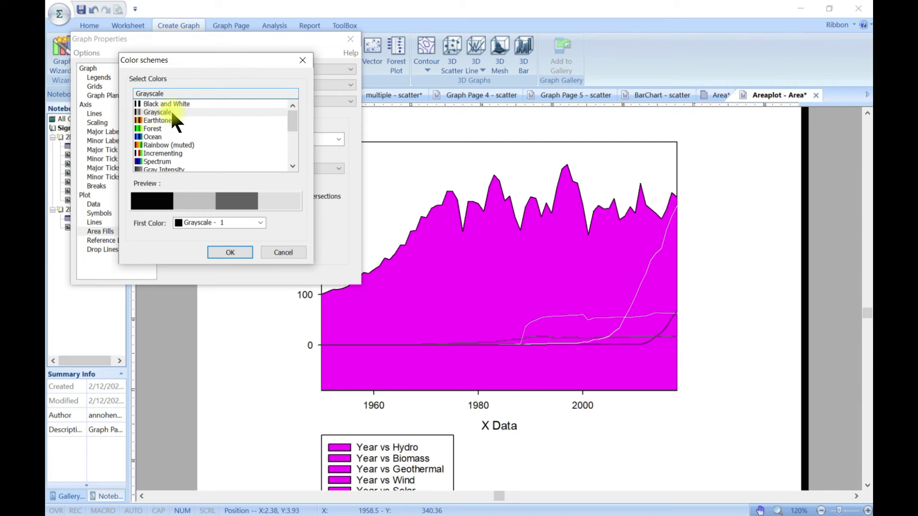
scroll(163, 130, "down", 4)
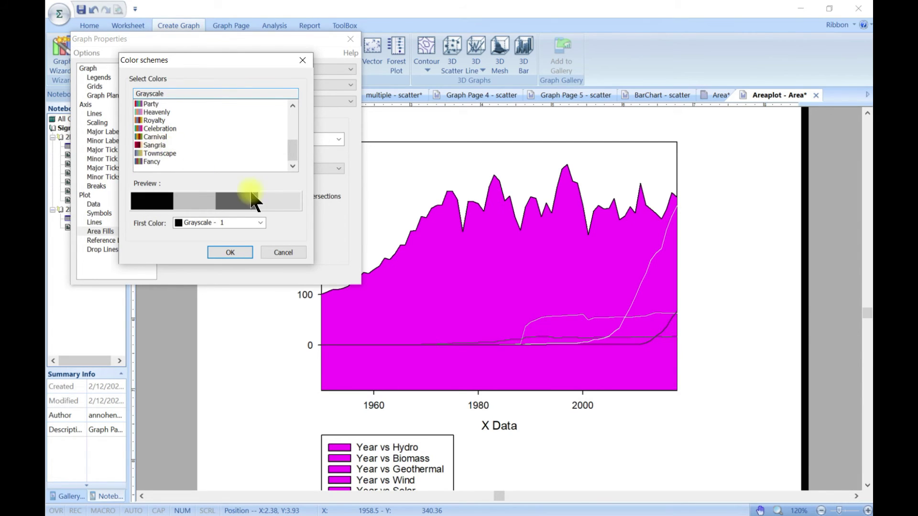
left_click(259, 222)
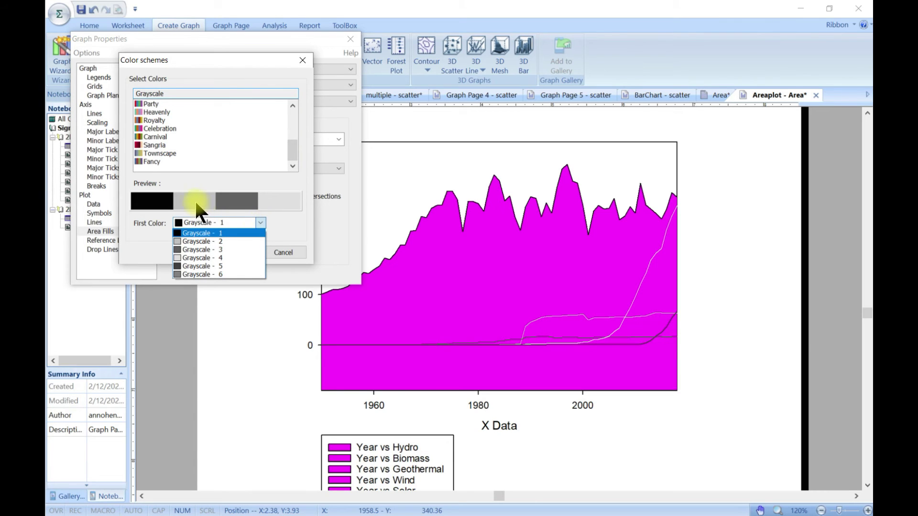
scroll(150, 151, "up", 3)
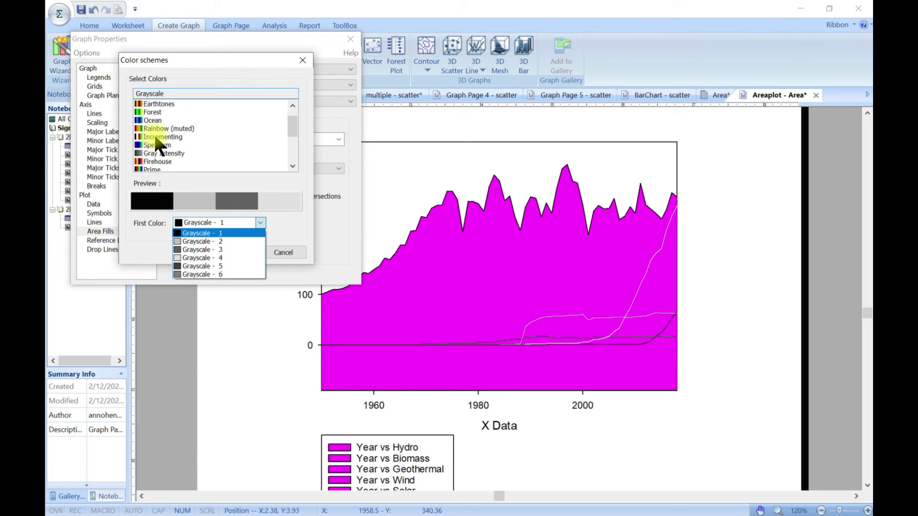
left_click(151, 120)
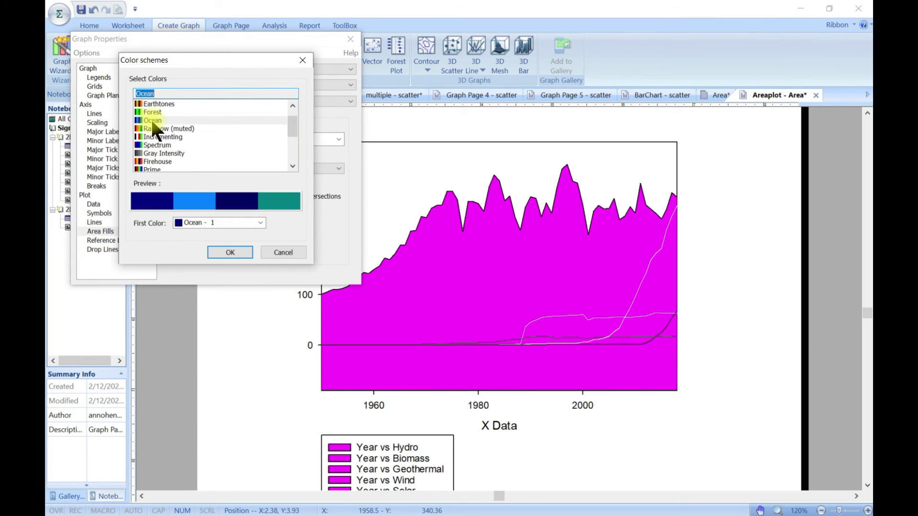
left_click(260, 223)
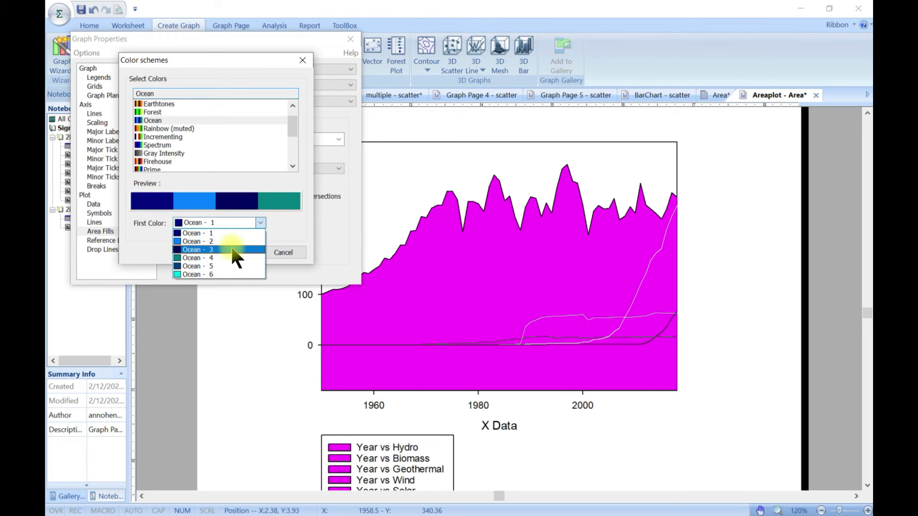
left_click(214, 241)
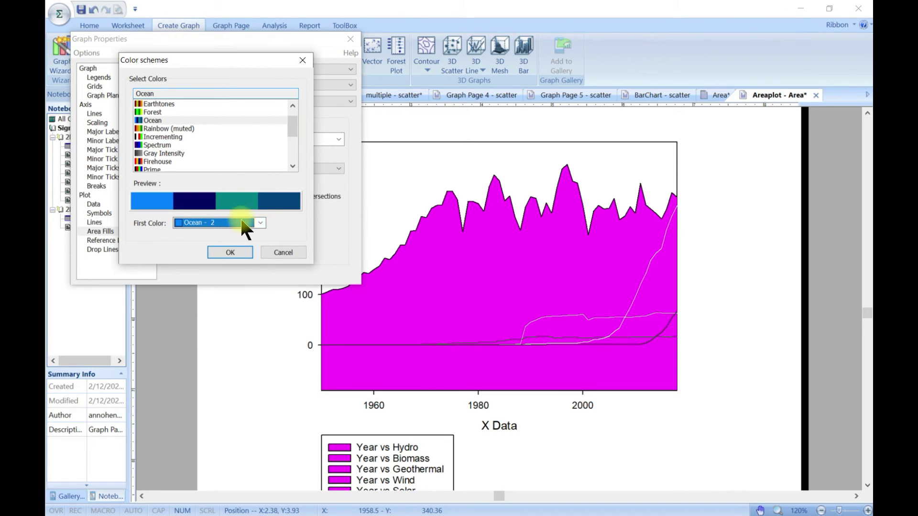
scroll(181, 158, "up", 1)
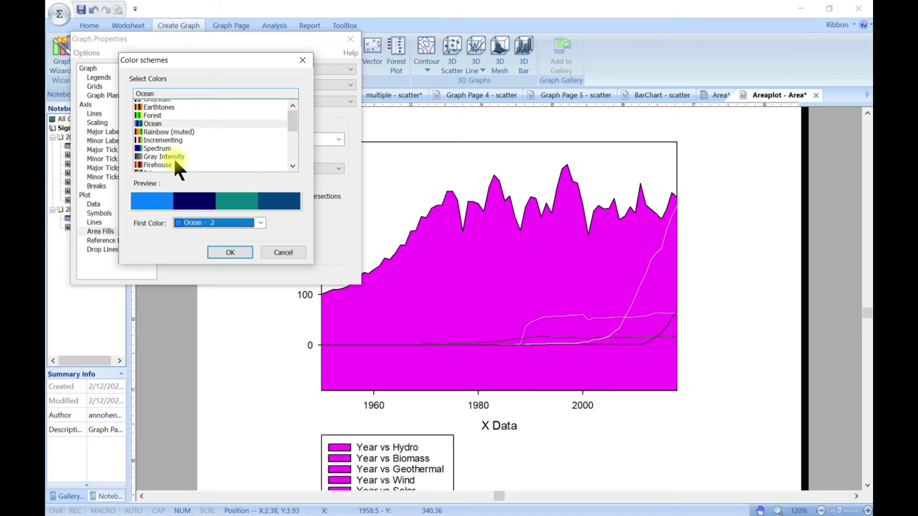
Apply the Earthtones color scheme to the area fills with Earthtones - 2 as first color
left_click(171, 153)
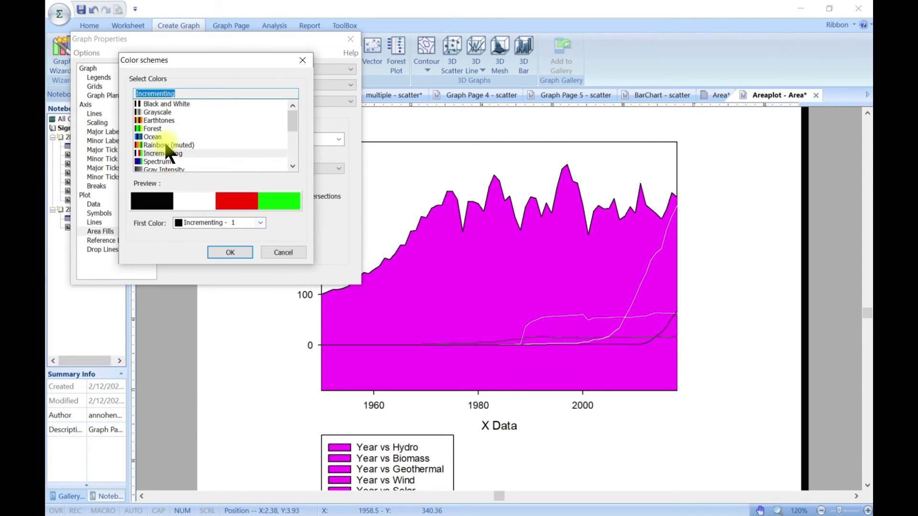
left_click(158, 119)
left_click(261, 223)
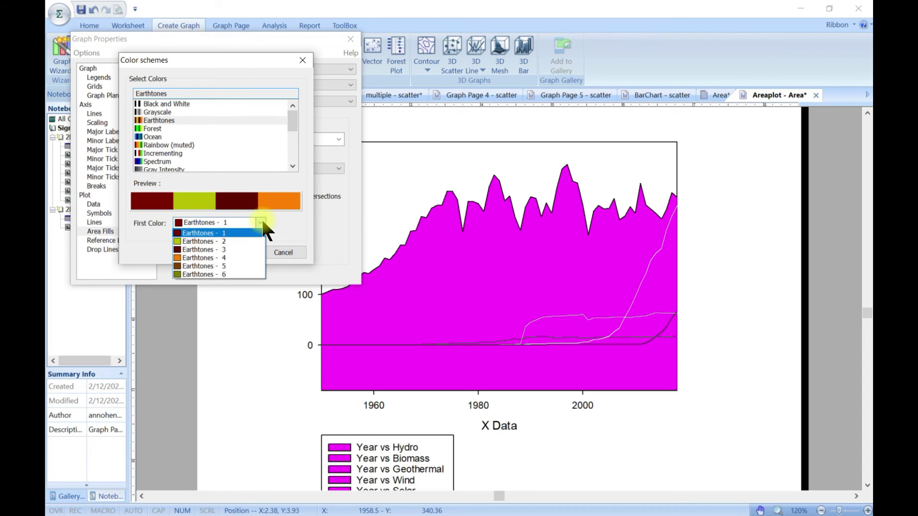
left_click(242, 234)
left_click(233, 252)
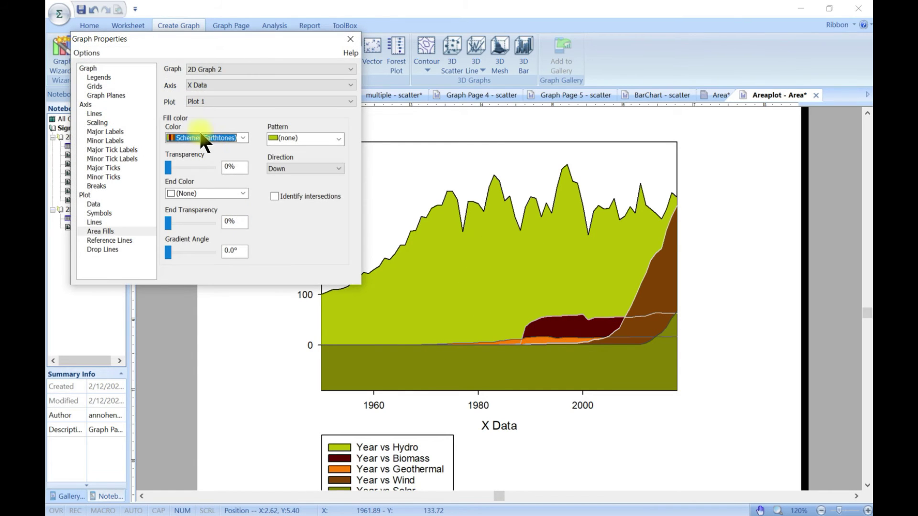
Set the area fills of 2D Graph 2 to the Heavenly color scheme with a diagonal cross pattern
left_click(243, 138)
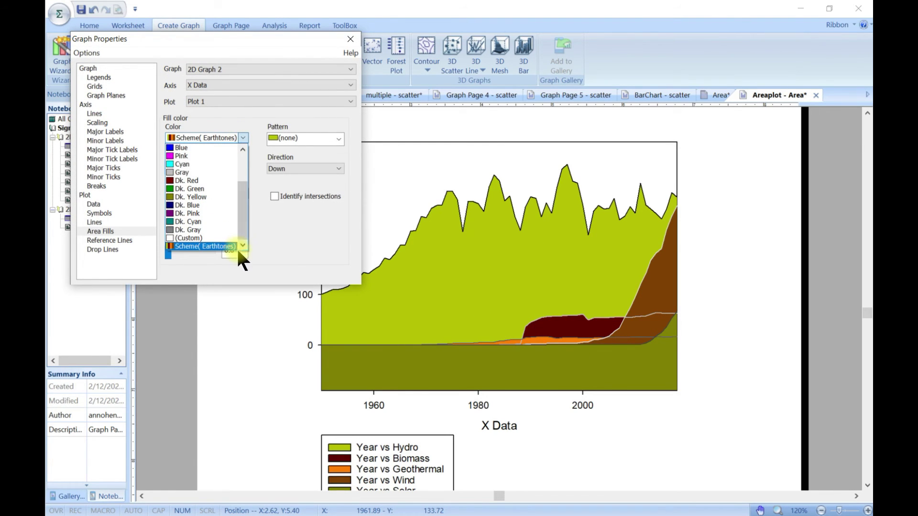
left_click(219, 247)
scroll(189, 148, "down", 2)
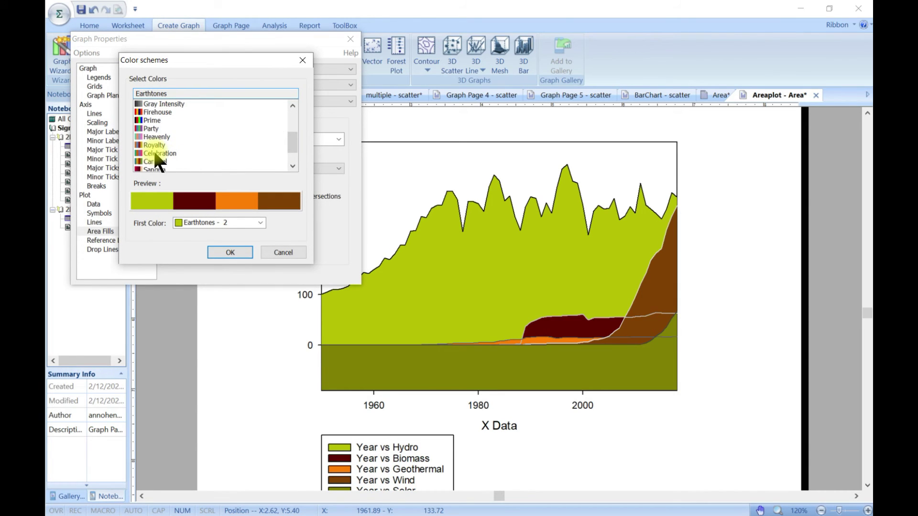
left_click(162, 136)
left_click(230, 253)
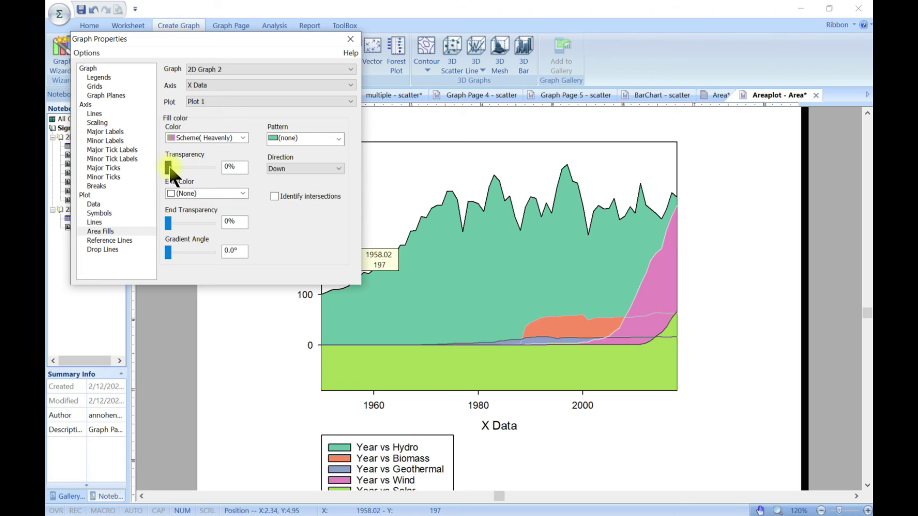
left_click(337, 139)
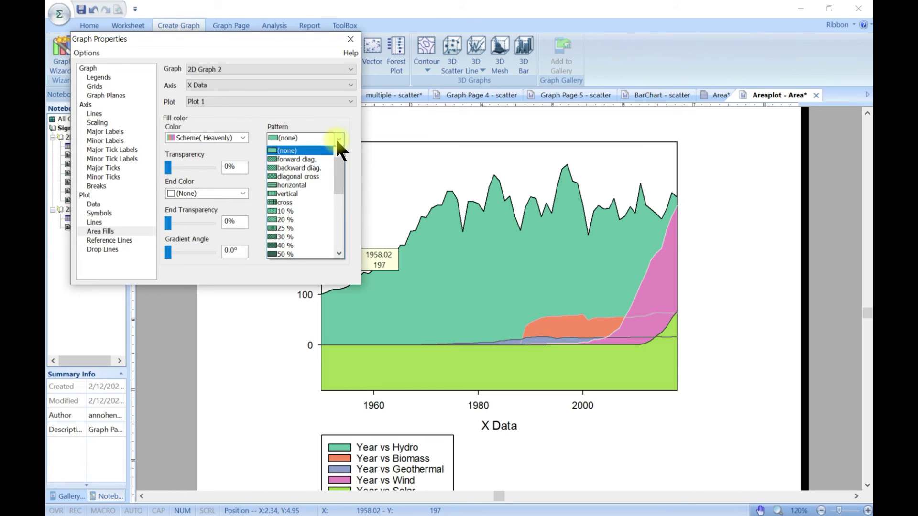
left_click(305, 177)
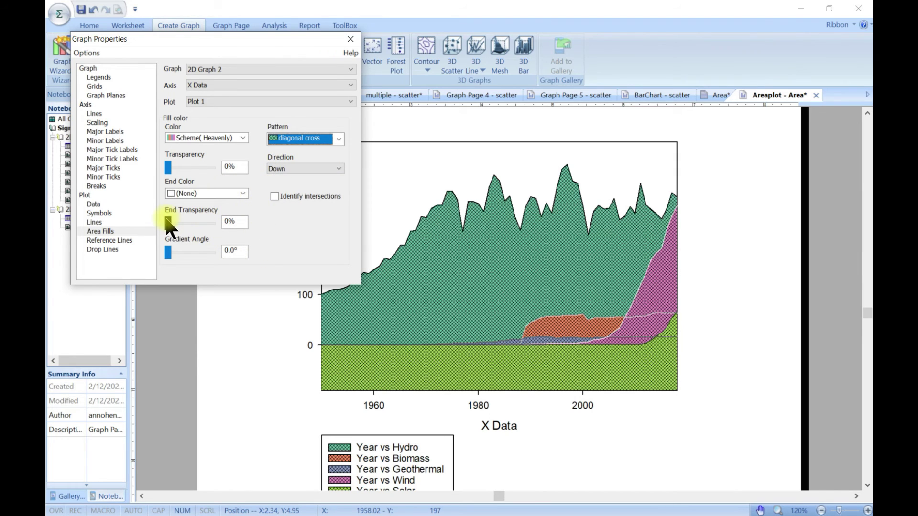
Open the line settings of 2D Graph 2's Plot 1 and keep the line type Solid
left_click(96, 223)
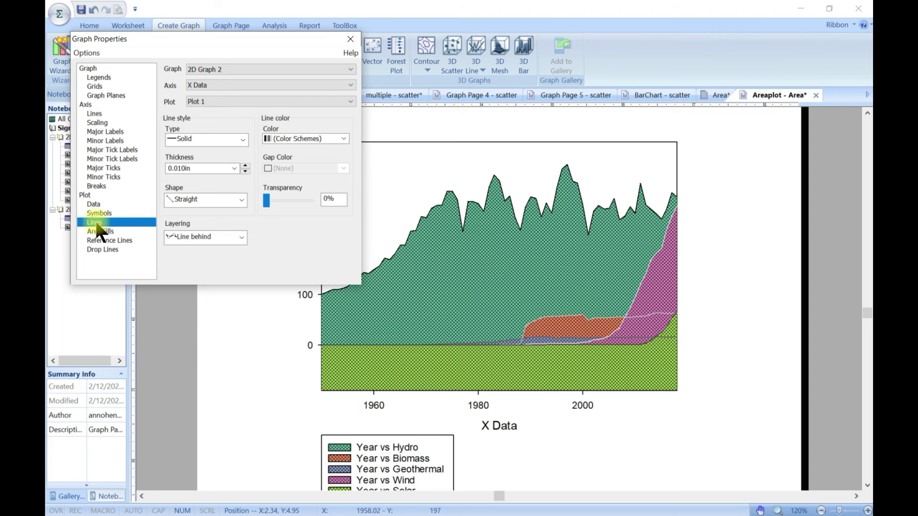
left_click(243, 140)
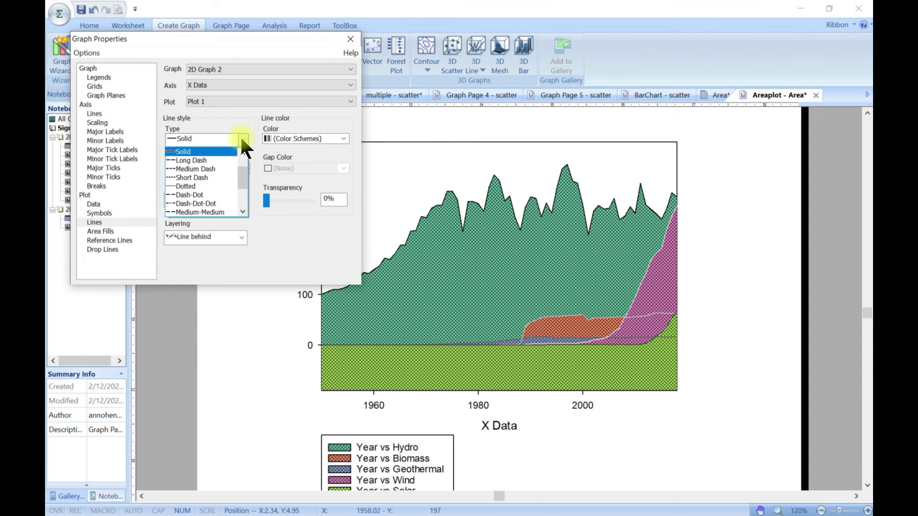
left_click(258, 163)
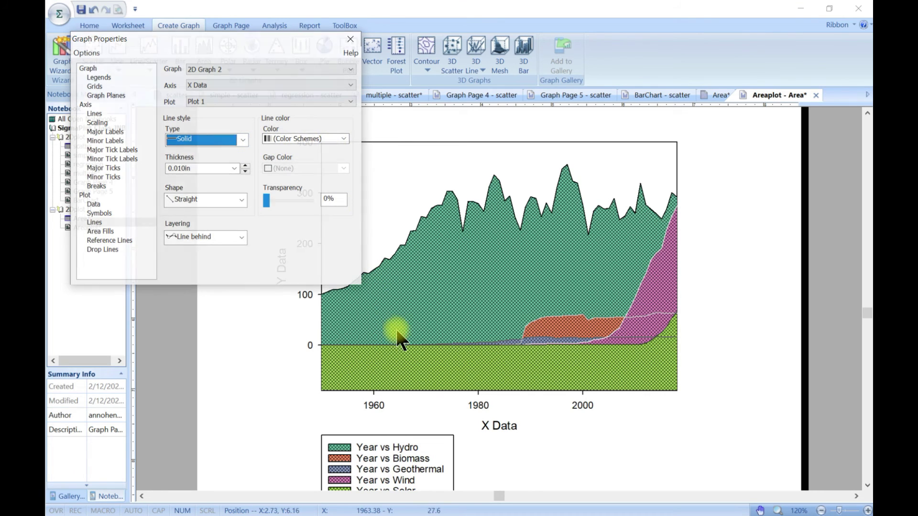
Apply the Heavenly color scheme to the plot lines of 2D Graph 2
left_click(342, 138)
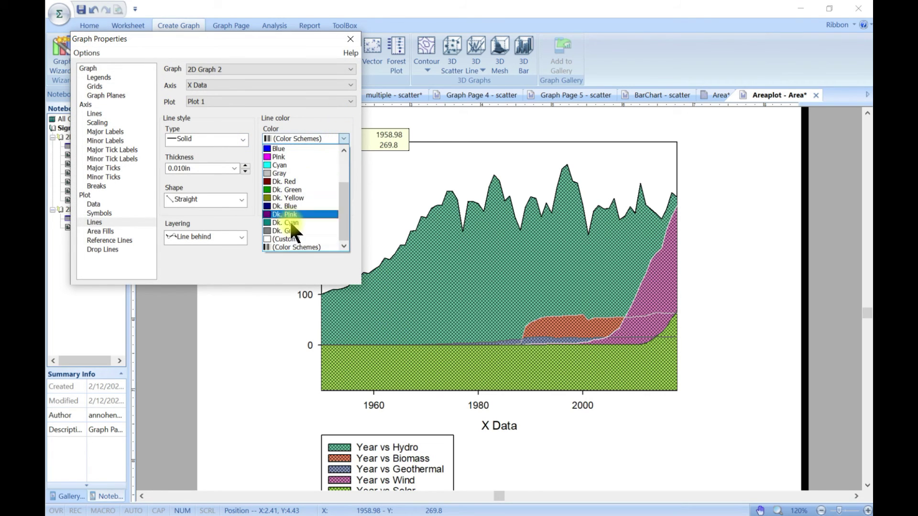
left_click(289, 245)
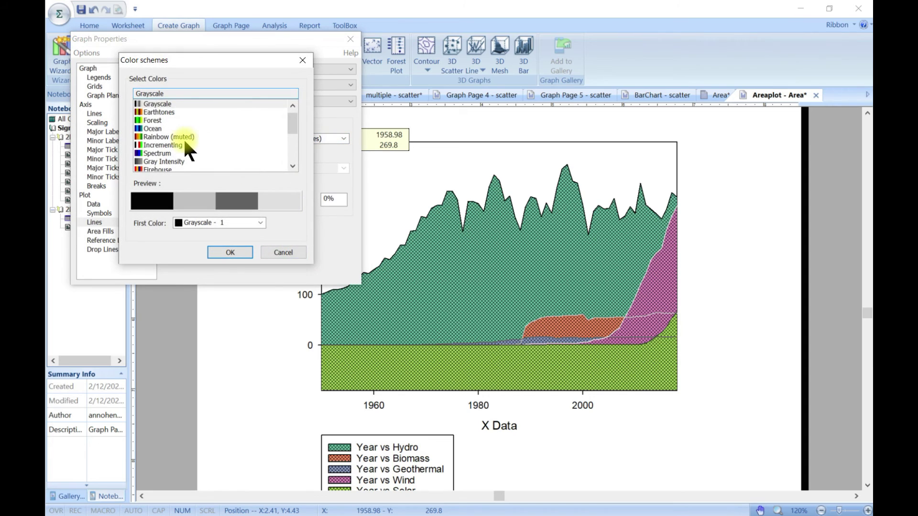
scroll(165, 145, "down", 1)
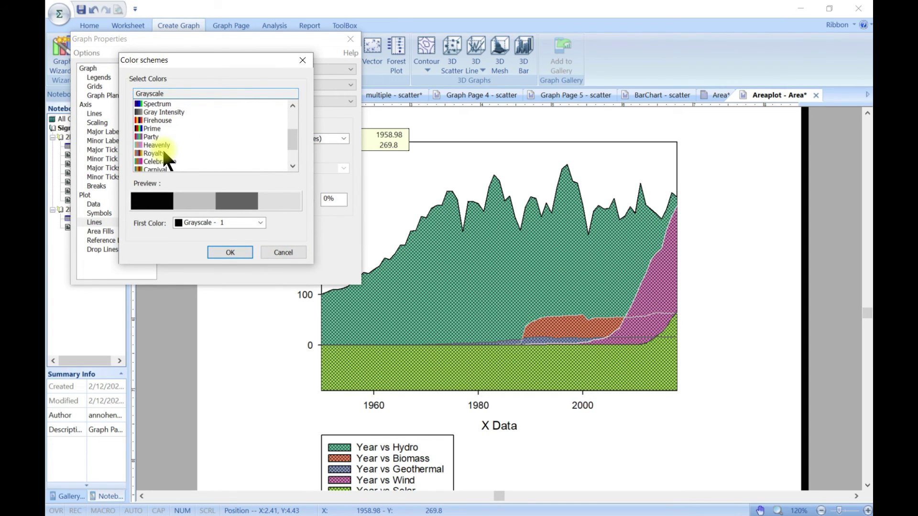
left_click(163, 152)
left_click(164, 145)
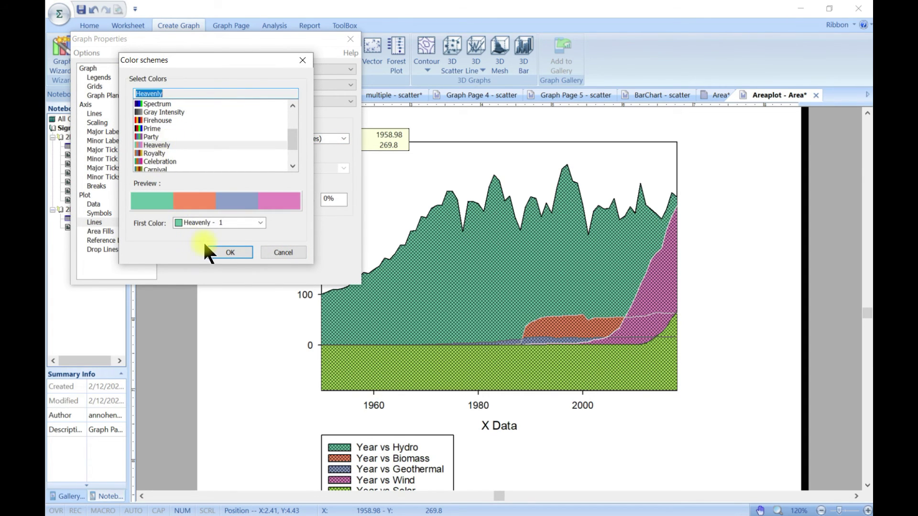
left_click(225, 251)
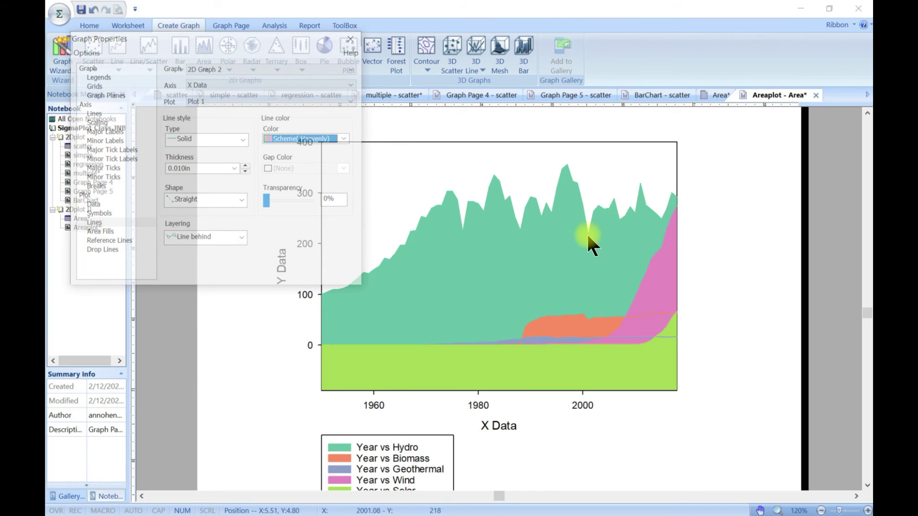
Set the plot lines' color to Blue and their shape to Smoothed (Spline)
left_click(243, 139)
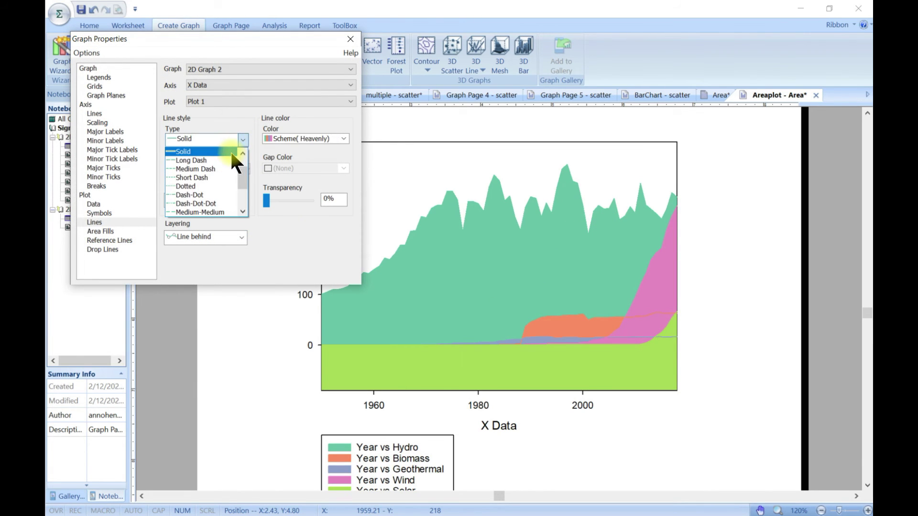
left_click(342, 136)
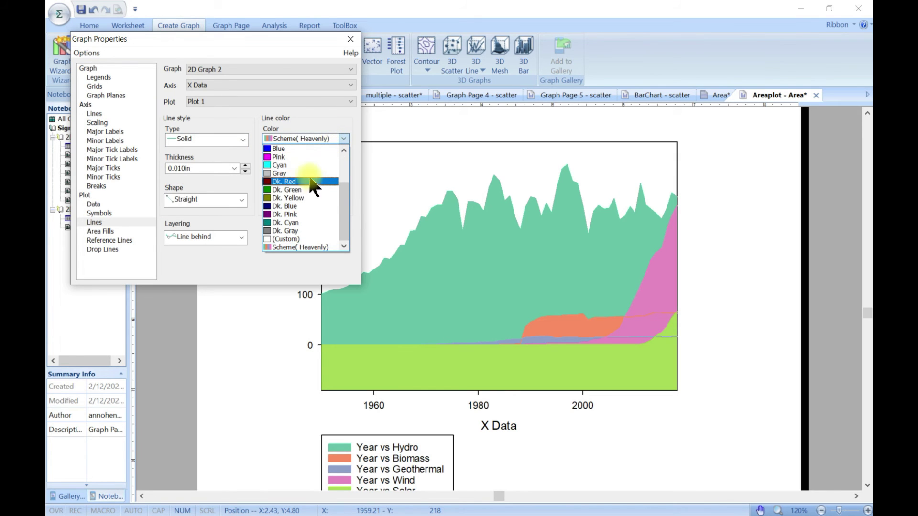
left_click(281, 148)
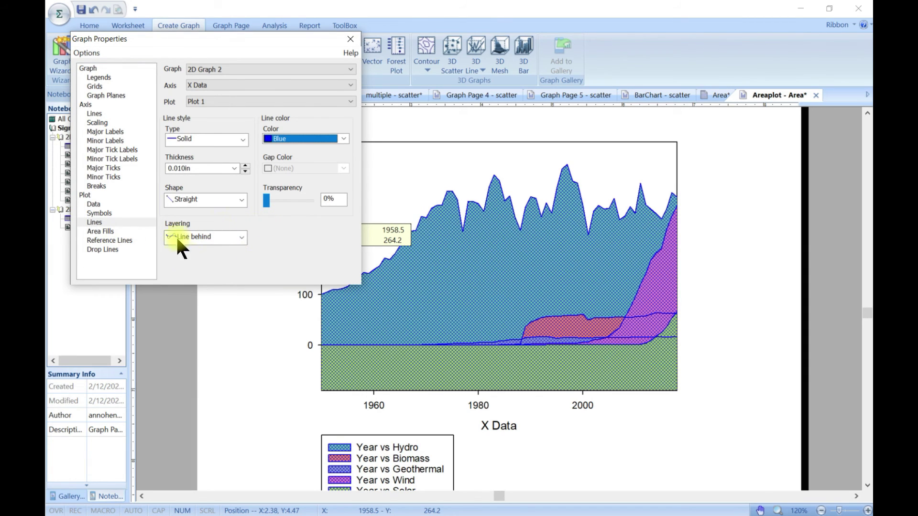
left_click(241, 200)
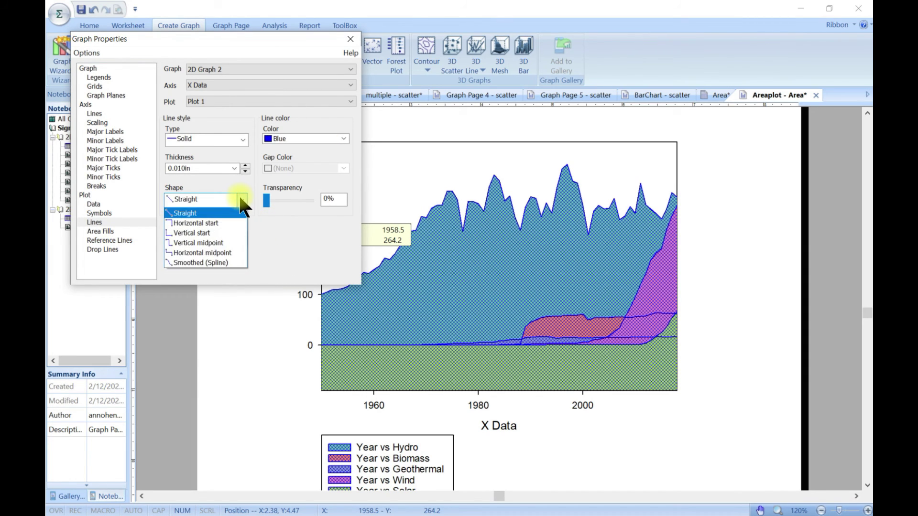
left_click(222, 263)
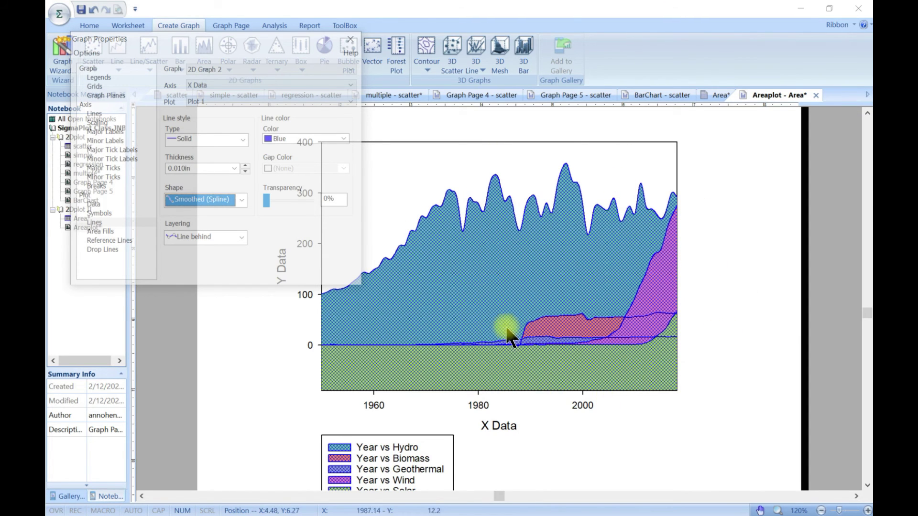
Close the graph properties and select the multiple area graph on the page
left_click(200, 104)
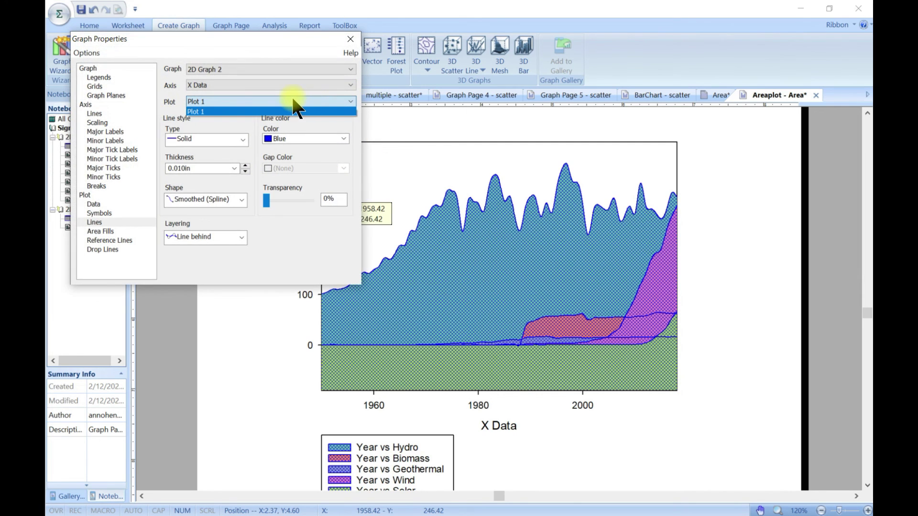
left_click(348, 45)
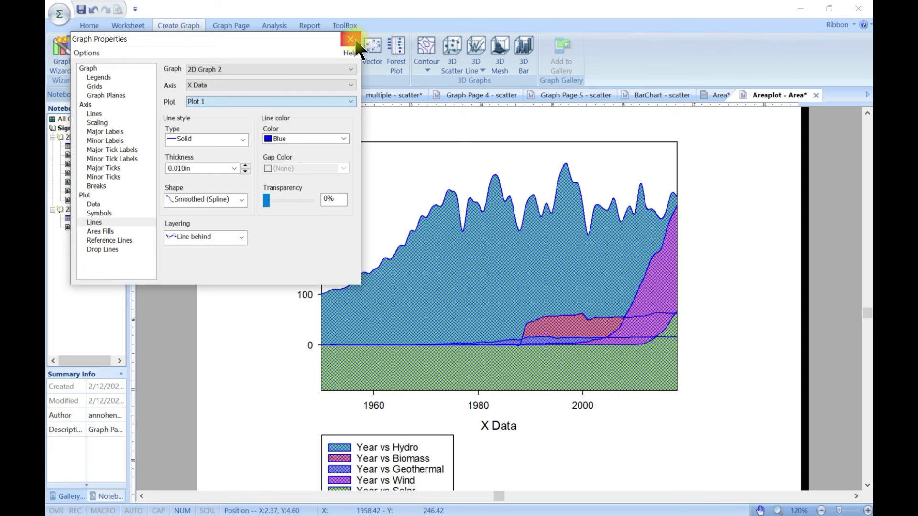
left_click(351, 39)
left_click(430, 260)
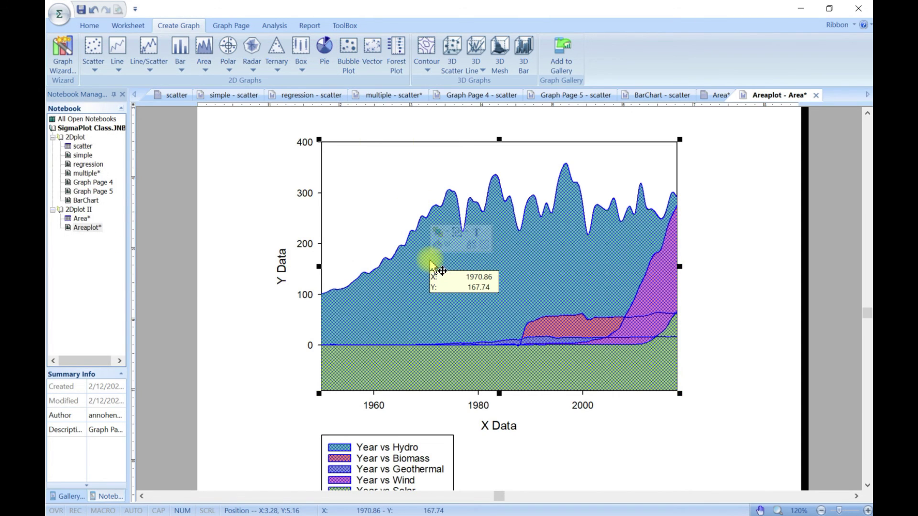
Try a dashed line type on the Hydro plot's line in the multiple area graph
right_click(420, 221)
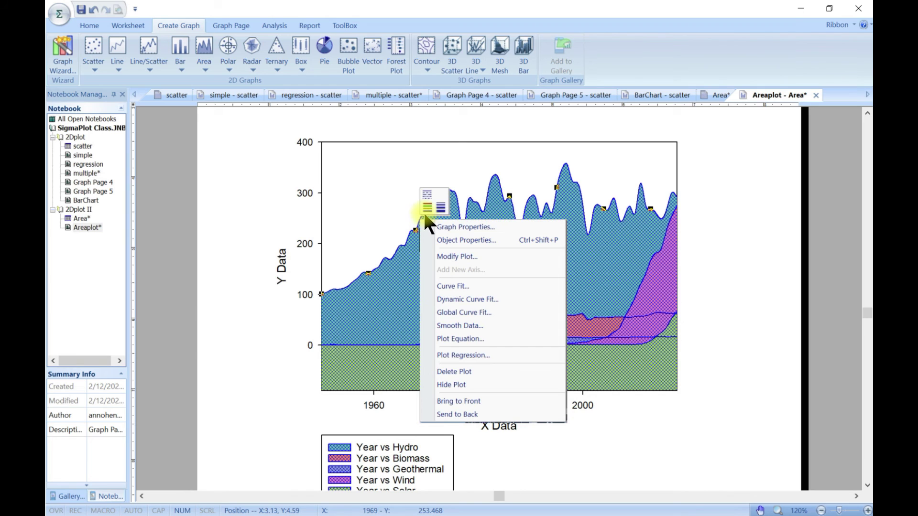
left_click(428, 195)
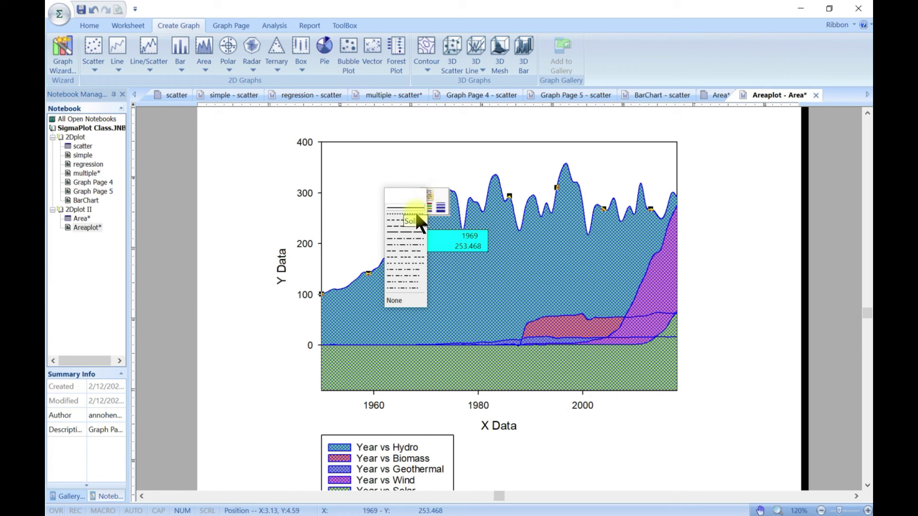
left_click(410, 229)
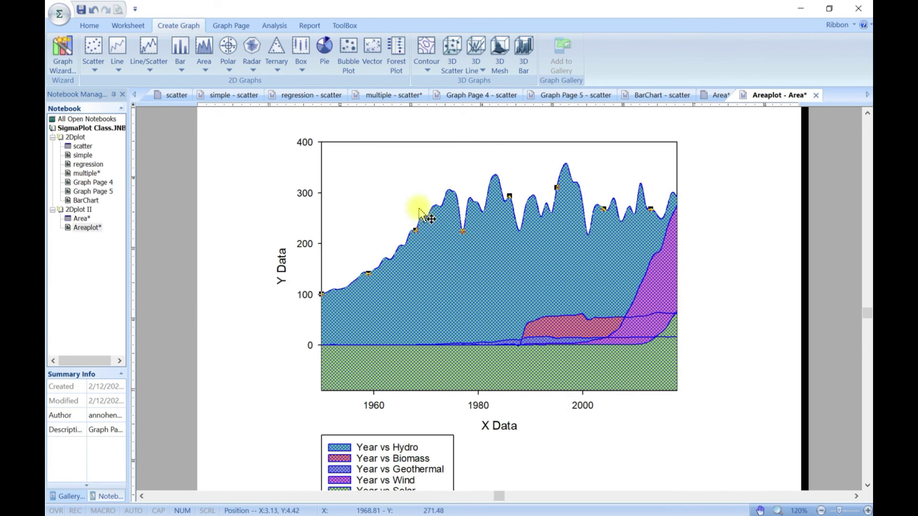
right_click(427, 246)
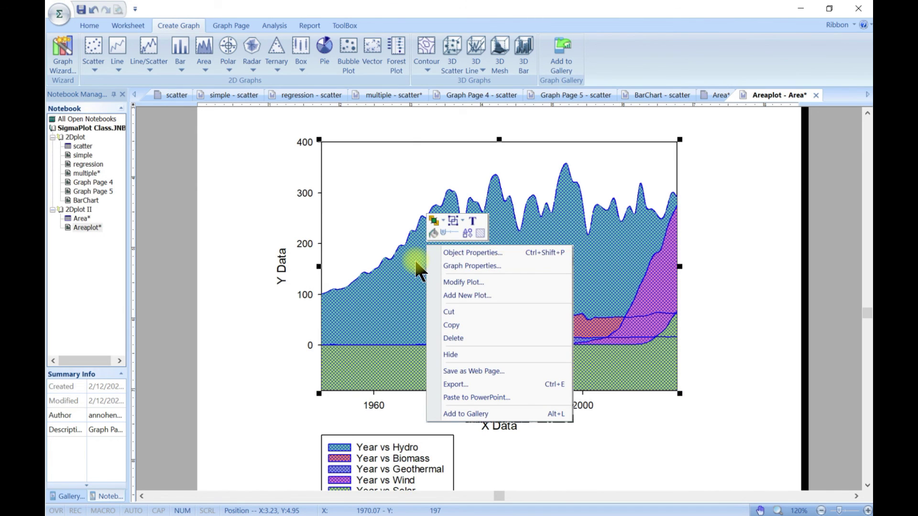
left_click(418, 264)
left_click(474, 389)
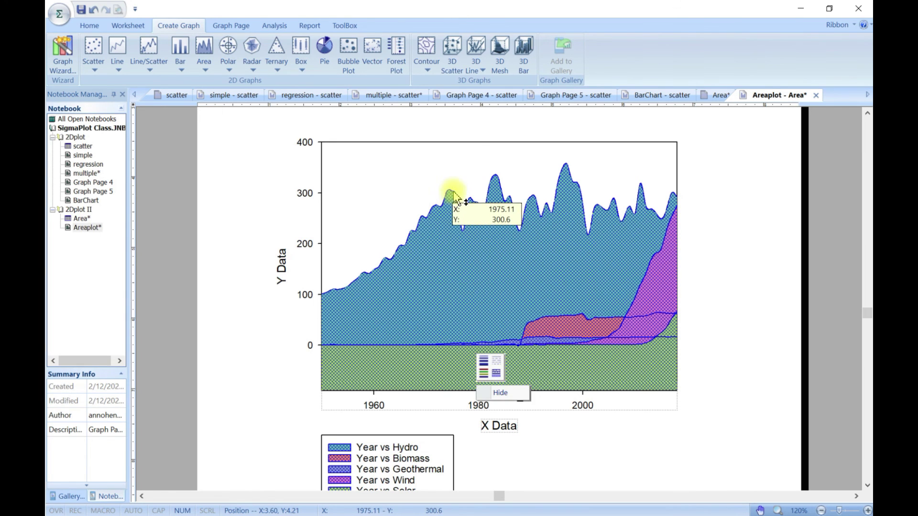
left_click(276, 340)
Change the line type of the Hydro plot's upper edge to a dashed pattern and deselect the plot
scroll(276, 340, "up", 2)
right_click(350, 248)
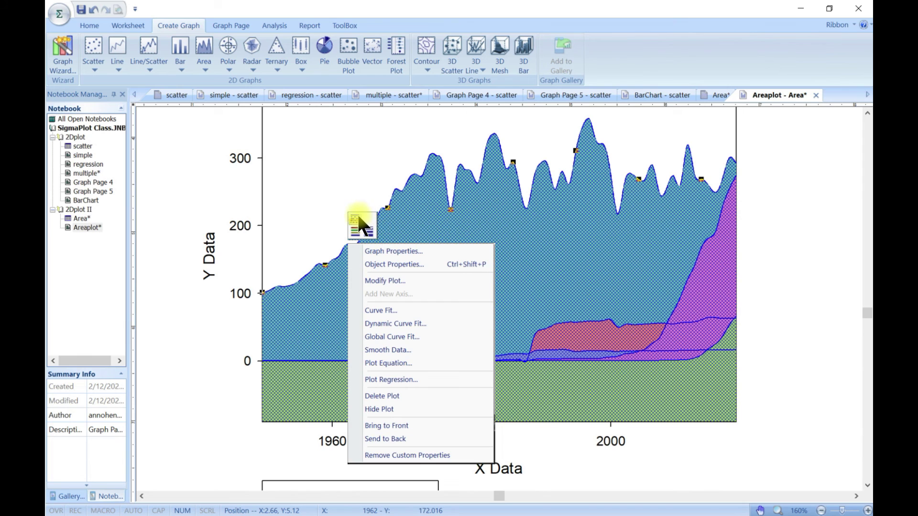
left_click(361, 223)
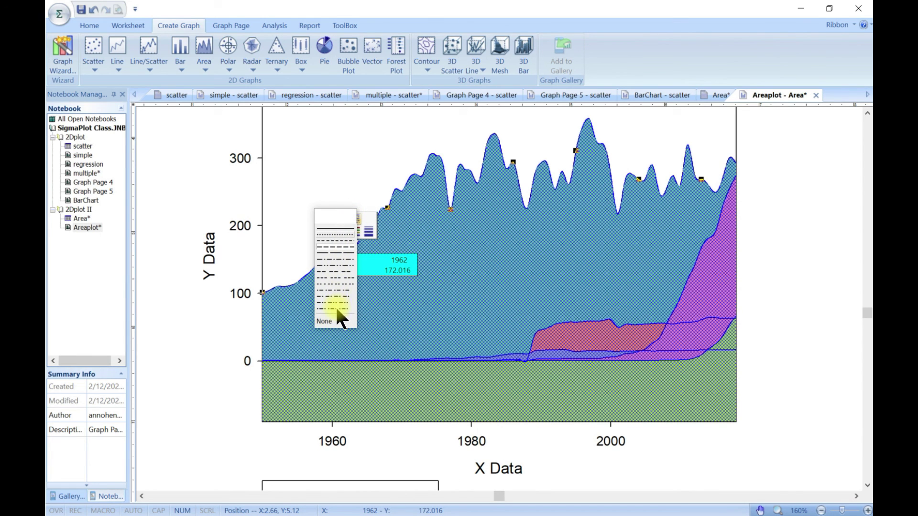
left_click(335, 249)
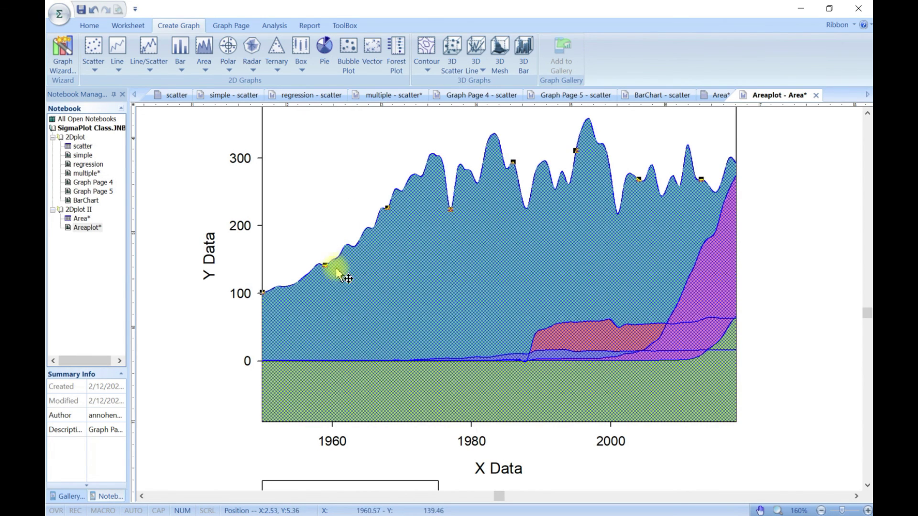
scroll(359, 263, "up", 1)
scroll(360, 265, "up", 2)
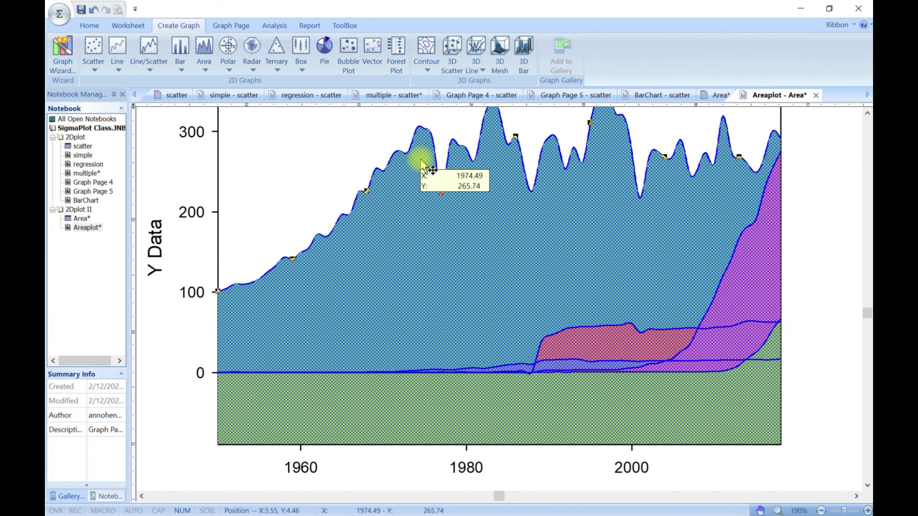
key("Escape")
Set the Hydro plot's line color to red
right_click(405, 156)
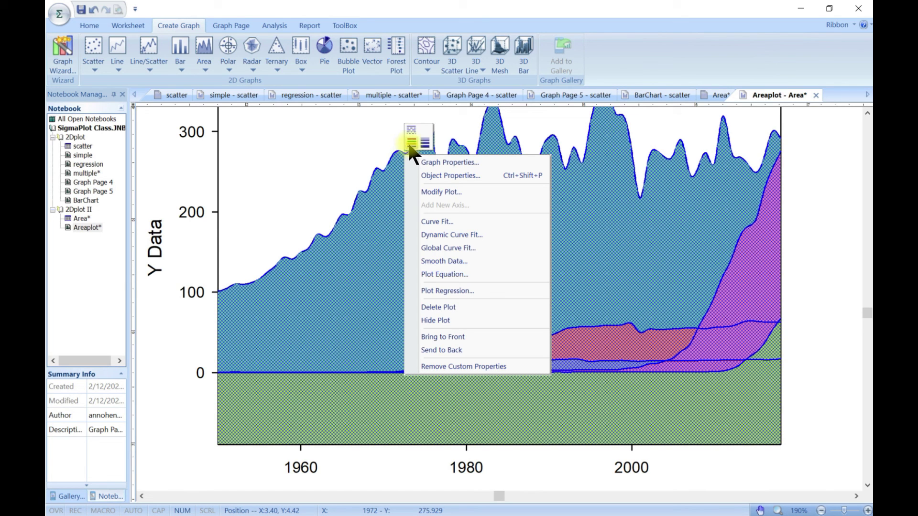
left_click(410, 143)
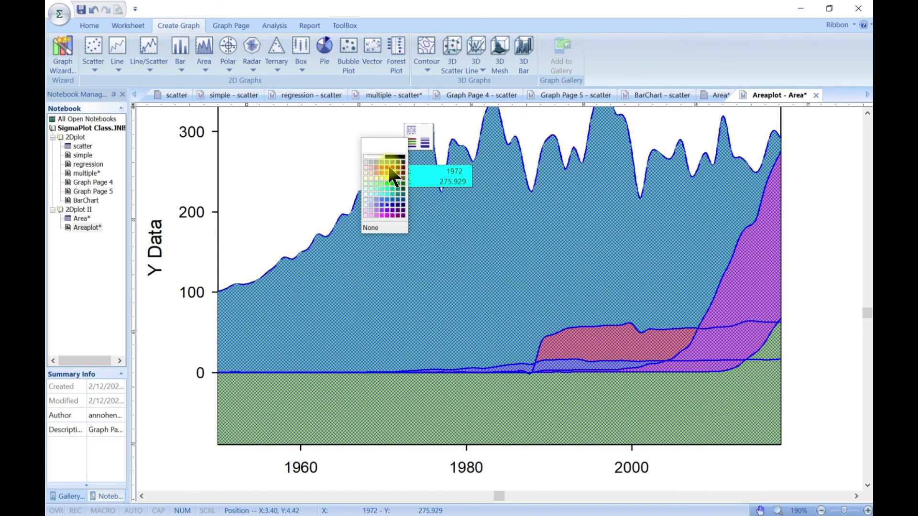
left_click(389, 167)
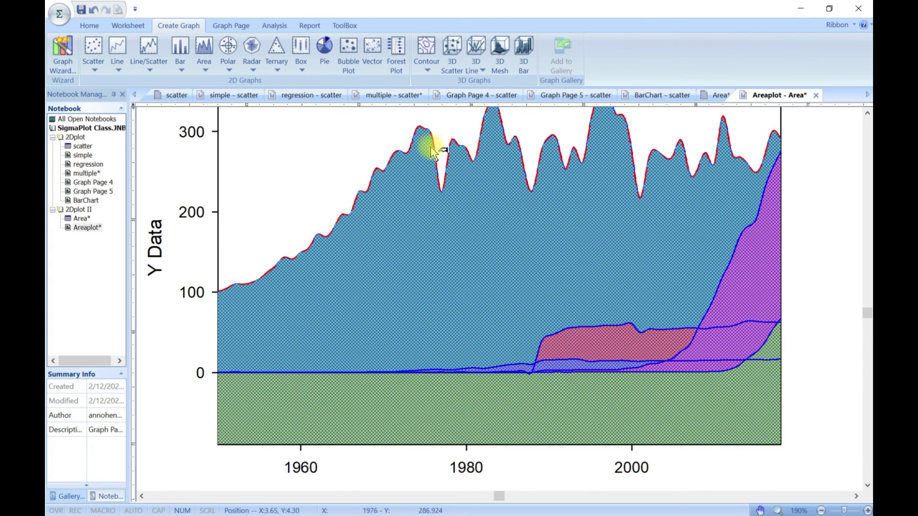
right_click(411, 192)
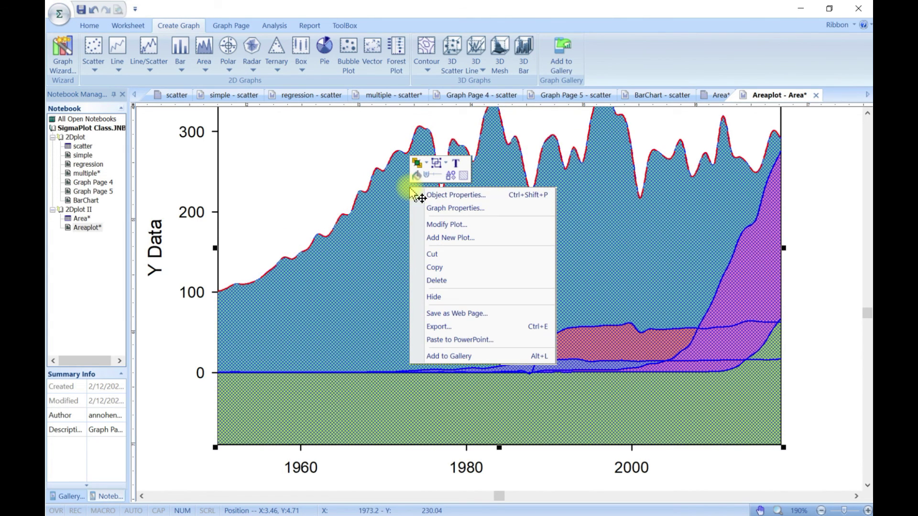
left_click(393, 228)
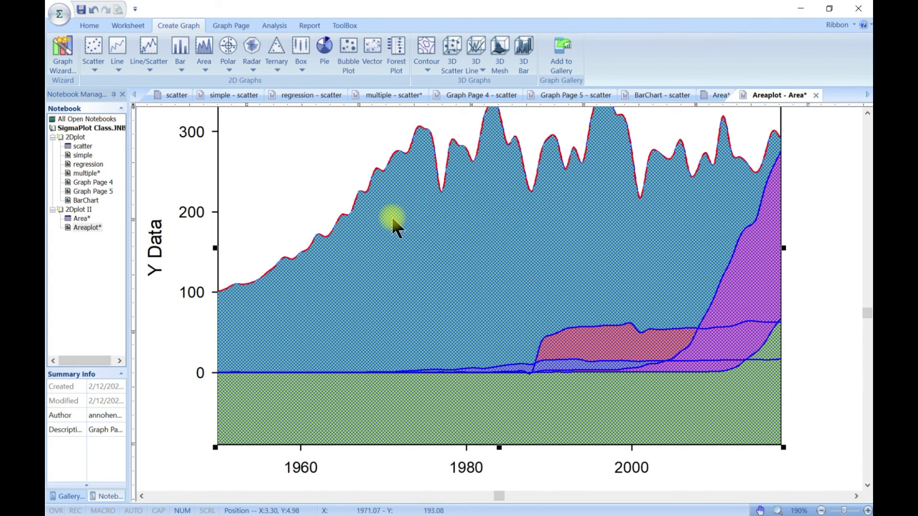
Try adding circle symbols to all plot lines of the multiple area graph and undo the change
right_click(392, 218)
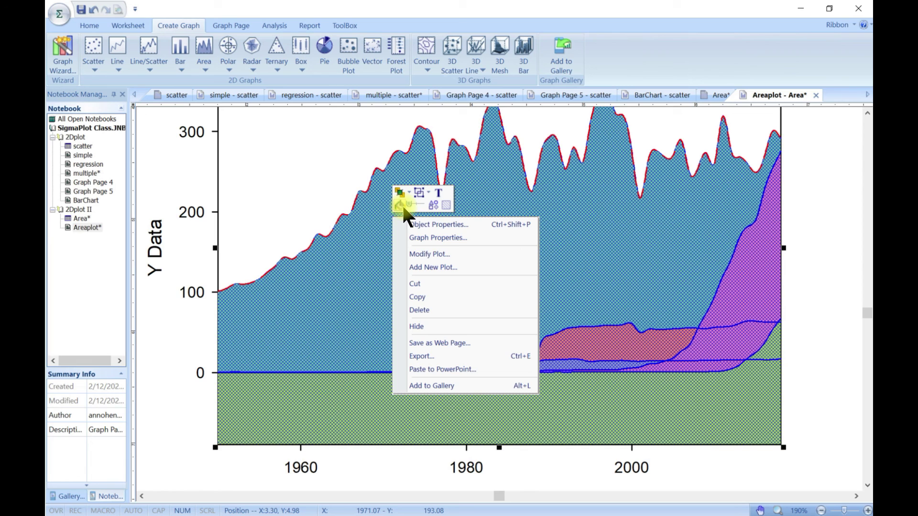
left_click(445, 205)
left_click(433, 206)
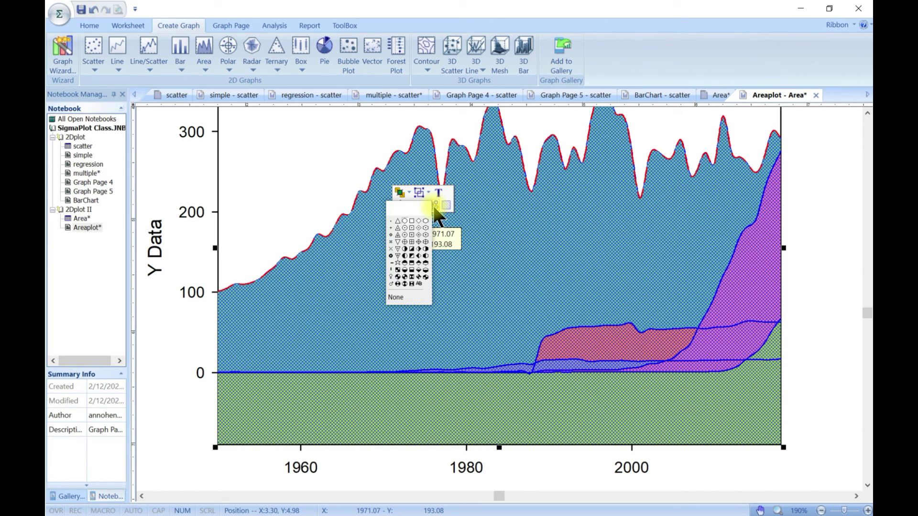
scroll(481, 252, "down", 1)
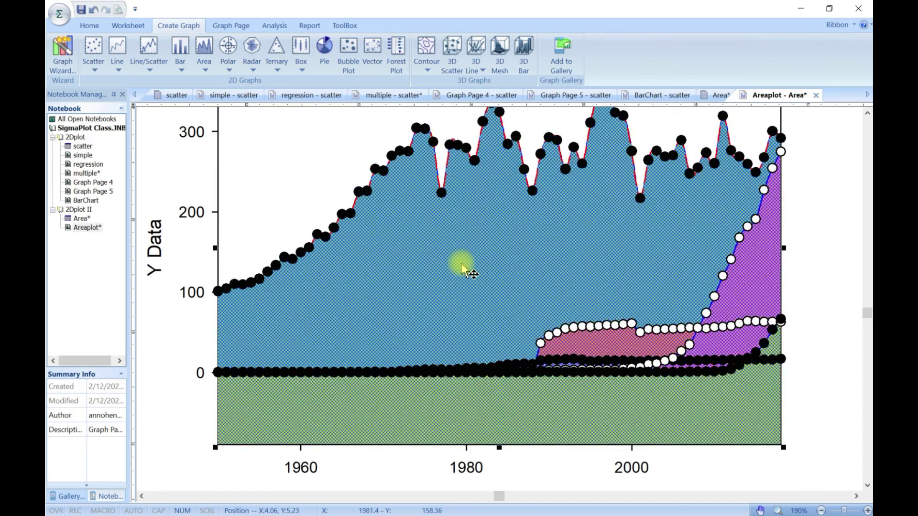
scroll(463, 267, "down", 1)
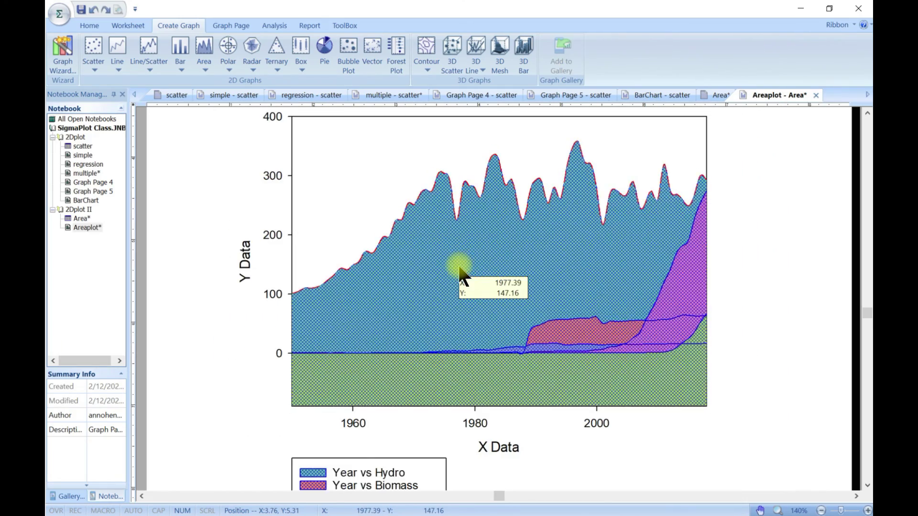
Open the list of available area graph types
scroll(461, 270, "down", 1)
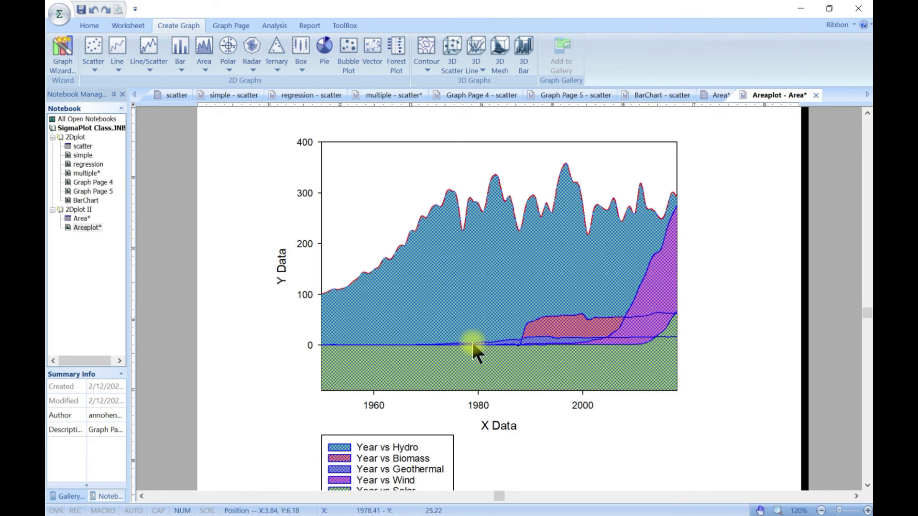
scroll(471, 318, "down", 1)
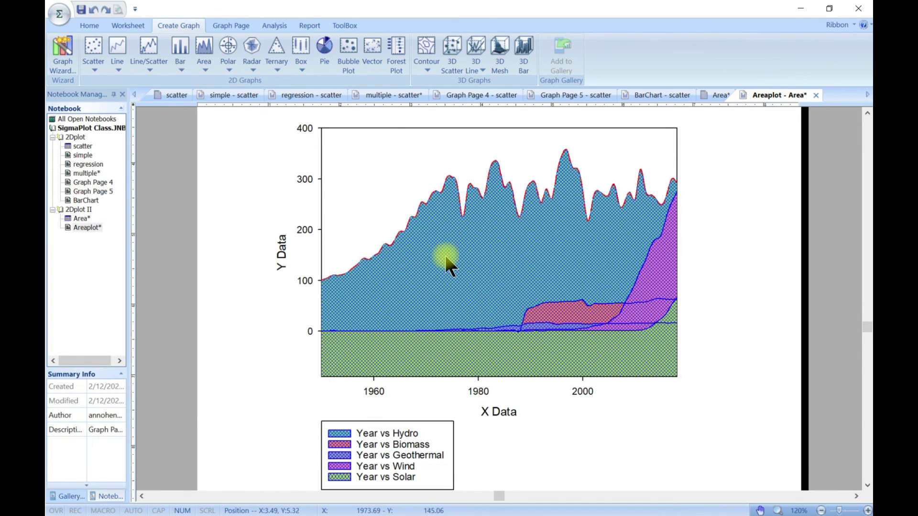
left_click(202, 70)
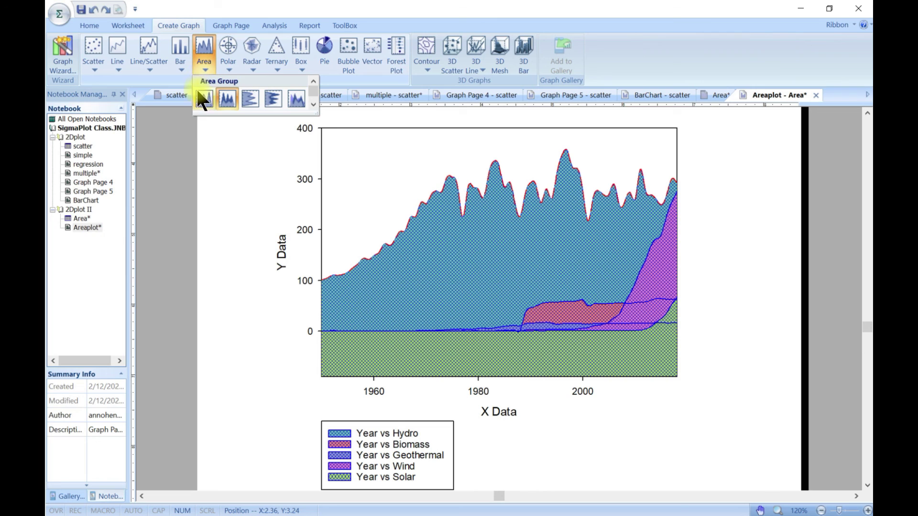